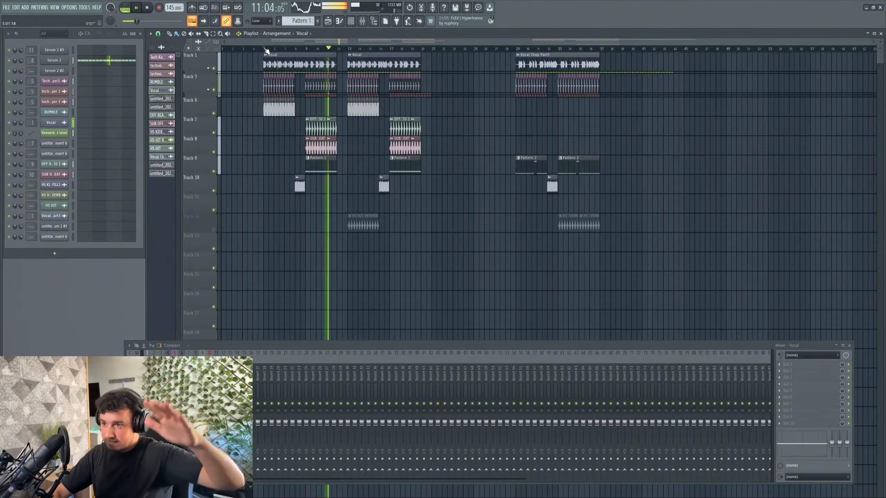
# Step: Play the arrangement from the start of its last section, where the vocal drop clip begins
pyautogui.press('space')
pyautogui.click(517, 49)
pyautogui.press('space')
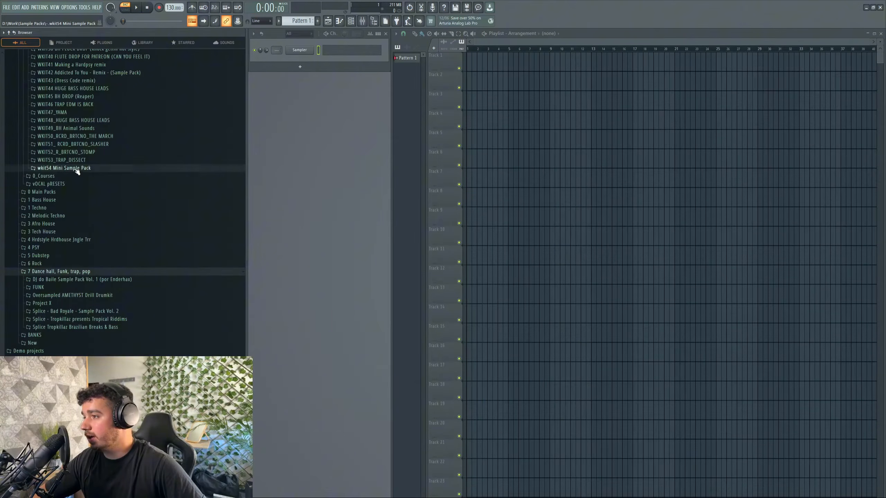
# Step: Look through the WKIT sample pack folders in the browser, up to wkit54 Mini Sample Pack
pyautogui.click(76, 169)
pyautogui.hotkey('alt', 'F8')
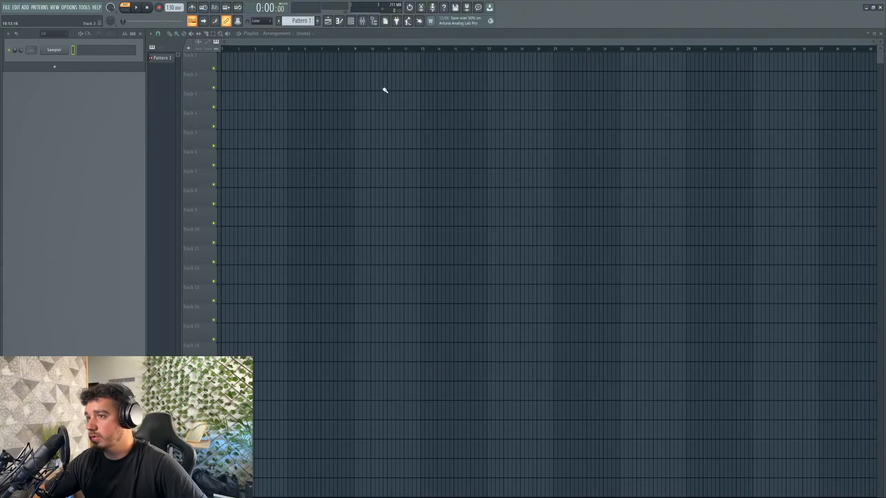
pyautogui.hotkey('alt', 'F8')
pyautogui.scroll(3, 70, 212)
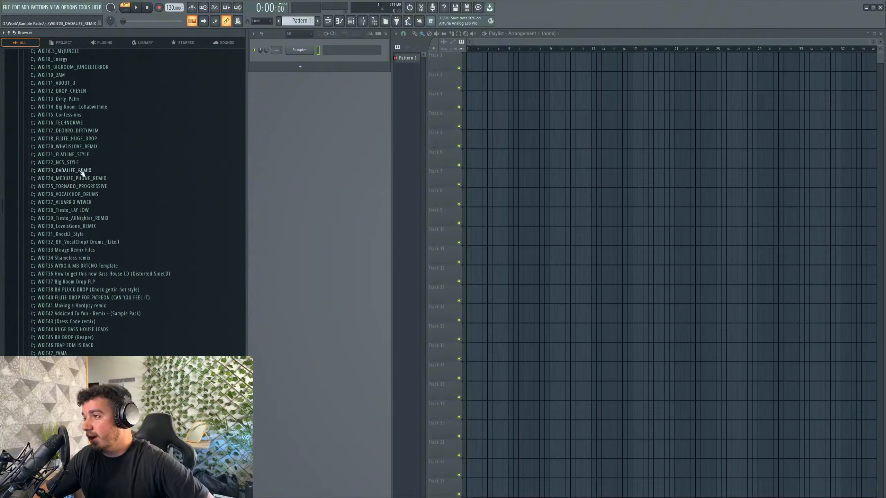
pyautogui.scroll(5, 70, 213)
pyautogui.scroll(-4, 71, 233)
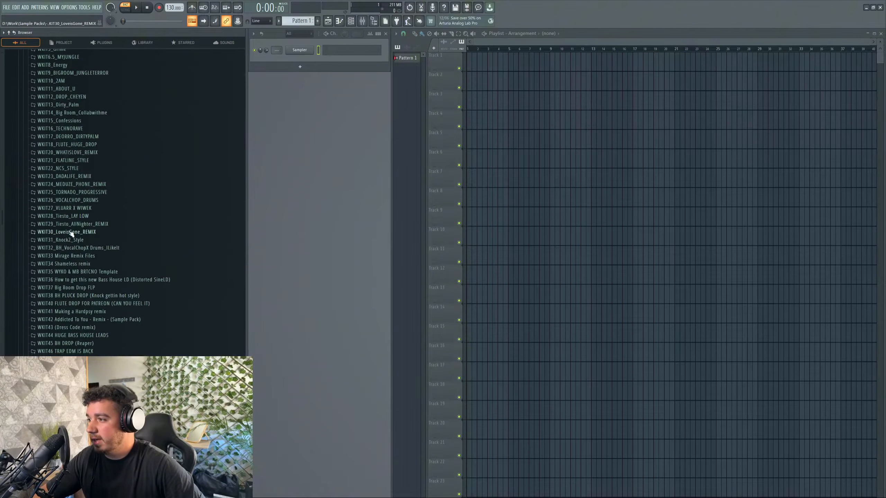
pyautogui.scroll(3, 97, 101)
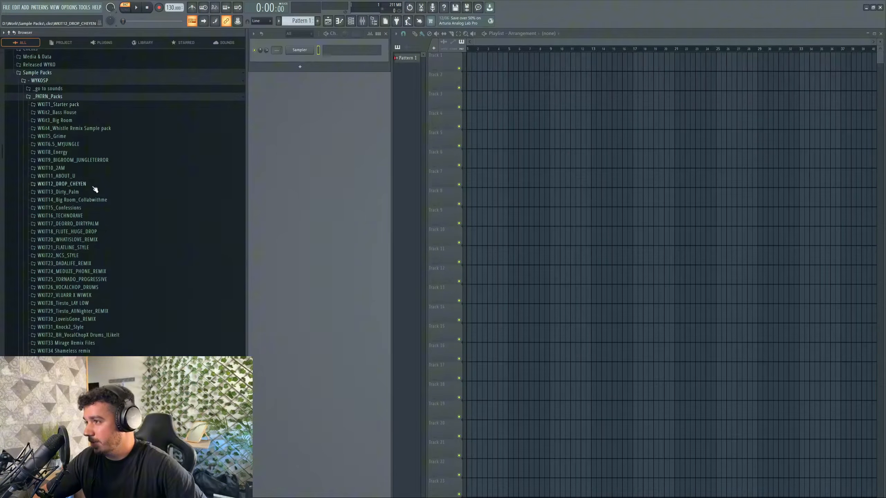
pyautogui.scroll(-6, 92, 146)
pyautogui.scroll(4, 77, 272)
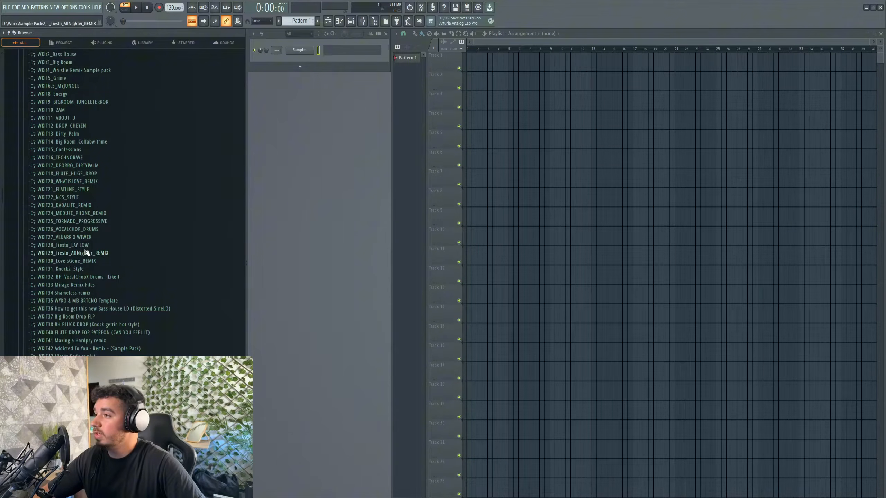
pyautogui.scroll(1, 87, 254)
pyautogui.scroll(-4, 88, 252)
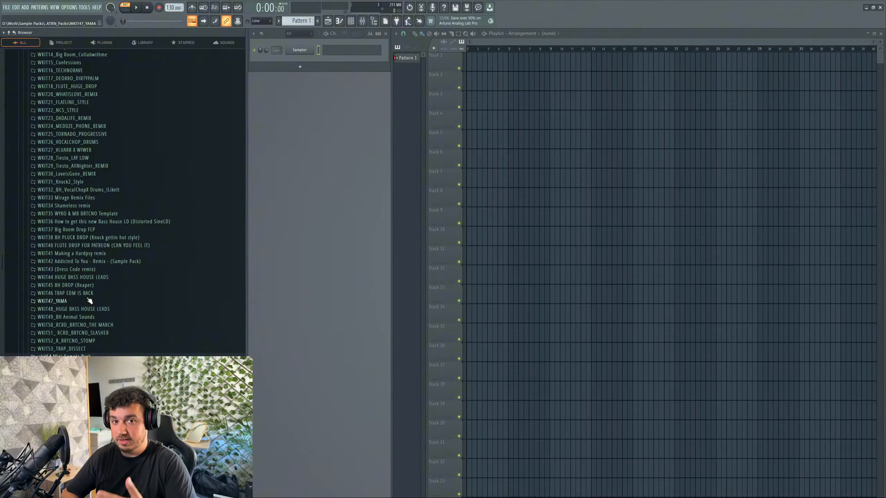
pyautogui.click(89, 300)
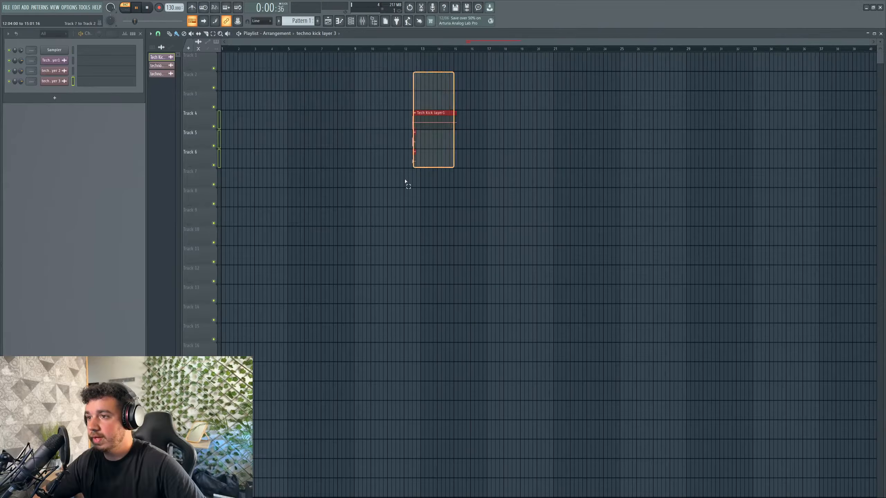
# Step: Move the three techno kick layer clips together to the start of tracks 1 to 3
pyautogui.moveTo(405, 181); pyautogui.dragTo(404, 183)
pyautogui.moveTo(441, 114); pyautogui.dragTo(247, 53)
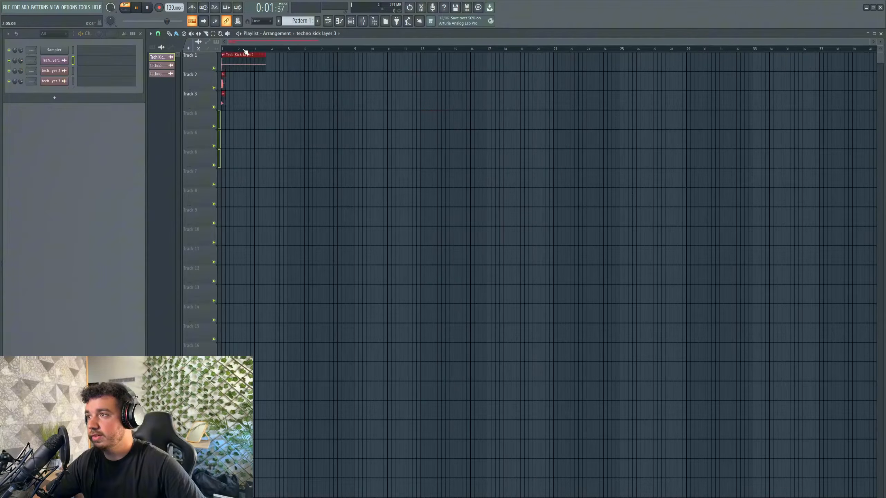
pyautogui.scroll(3, 245, 55)
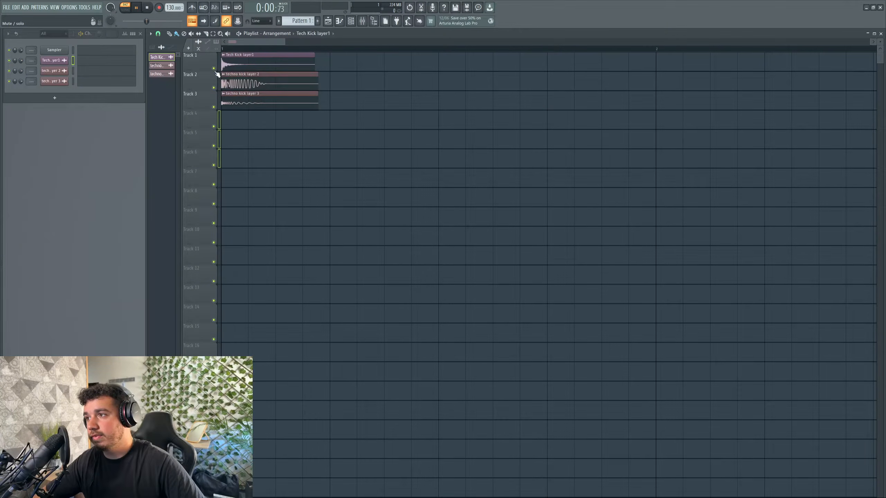
# Step: Solo track 1 and play Tech Kick layer1 on its own
pyautogui.rightClick(214, 70)
pyautogui.press('l')
pyautogui.press('space')
pyautogui.press('space')
pyautogui.scroll(3, 306, 50)
pyautogui.scroll(2, 381, 496)
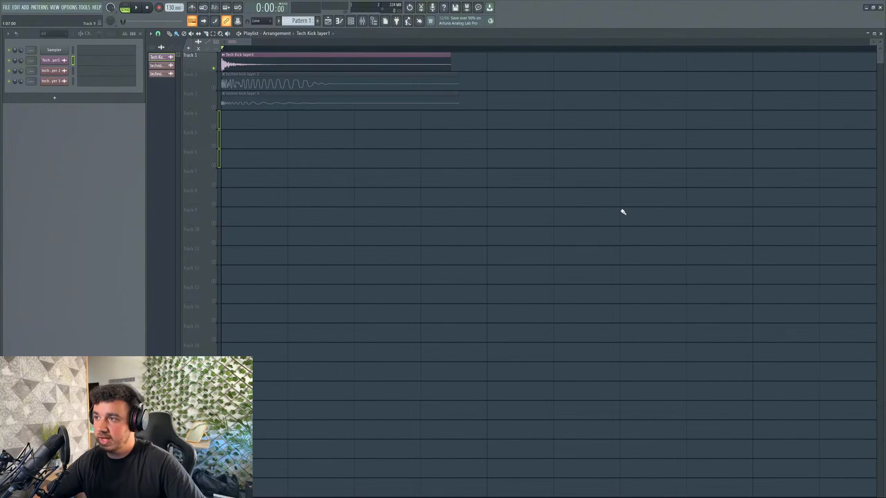
pyautogui.press('space')
pyautogui.press('space')
# Step: Listen to kick layers 3 and 2 soloed in turn, and open the settings of Tech Kick layer1
pyautogui.rightClick(214, 107)
pyautogui.press('space')
pyautogui.press('space')
pyautogui.rightClick(214, 87)
pyautogui.press('space')
pyautogui.scroll(-2, 267, 47)
pyautogui.click(30, 77)
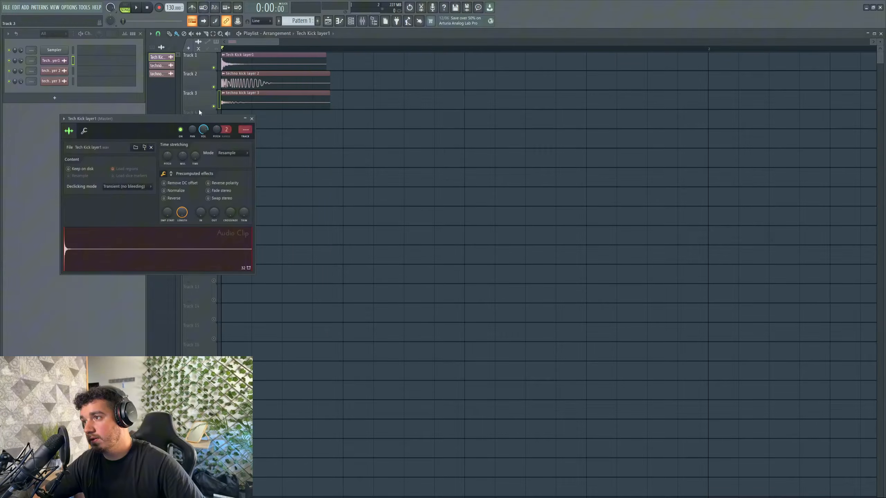
# Step: Play the kick pattern together with the vocal and open the Vocal clip's settings
pyautogui.press('space')
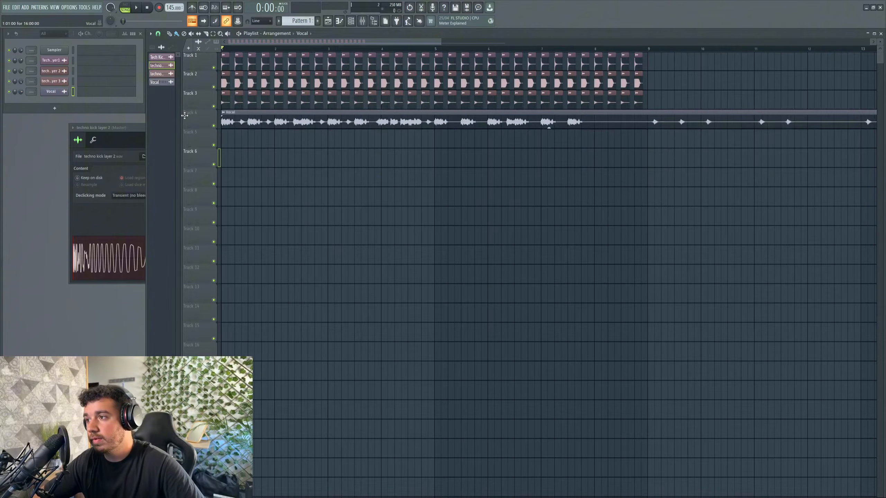
pyautogui.press('space')
pyautogui.scroll(-3, 303, 63)
pyautogui.doubleClick(478, 124)
# Step: Open Maximus on the mixer's master and raise the end of the compression curve in two bands to the maximum
pyautogui.click(363, 21)
pyautogui.click(769, 382)
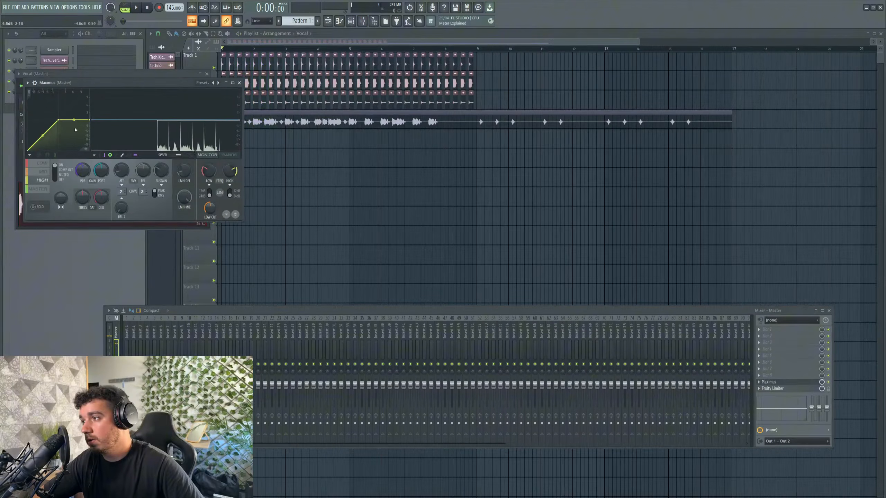
pyautogui.moveTo(90, 120); pyautogui.dragTo(90, 88)
pyautogui.click(39, 171)
pyautogui.press('space')
pyautogui.moveTo(90, 120); pyautogui.dragTo(90, 89)
pyautogui.click(38, 189)
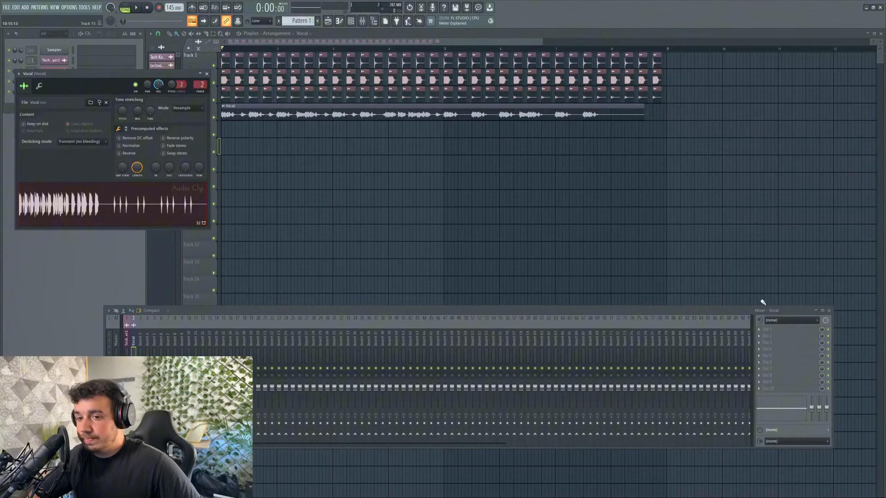
# Step: Move the mixer window up and load H-Delay Stereo in the first effect slot of Insert 3
pyautogui.moveTo(763, 309); pyautogui.dragTo(769, 250)
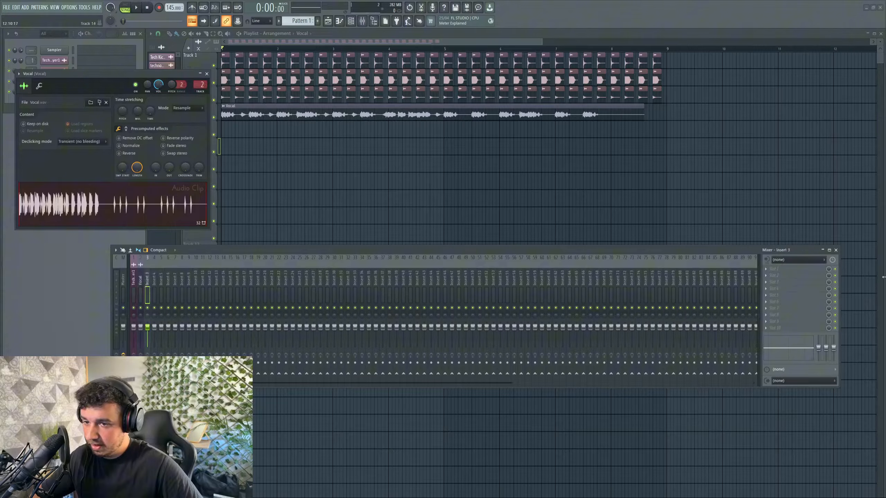
pyautogui.click(801, 272)
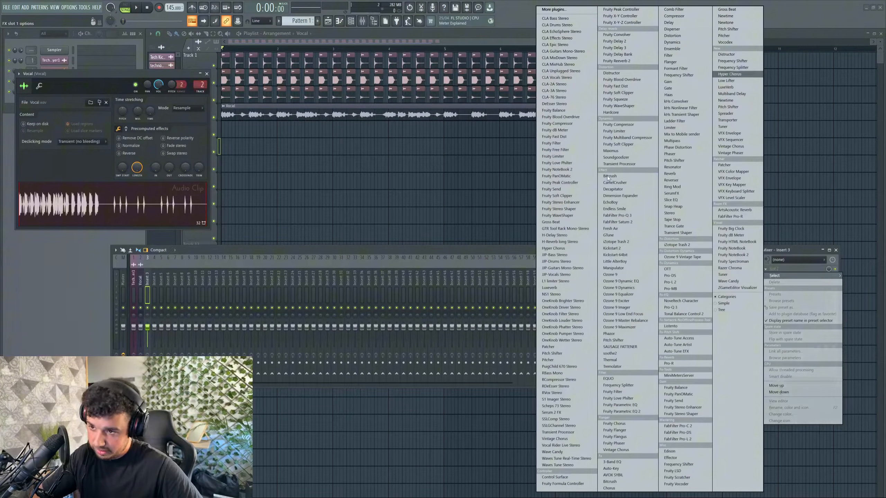
pyautogui.click(558, 236)
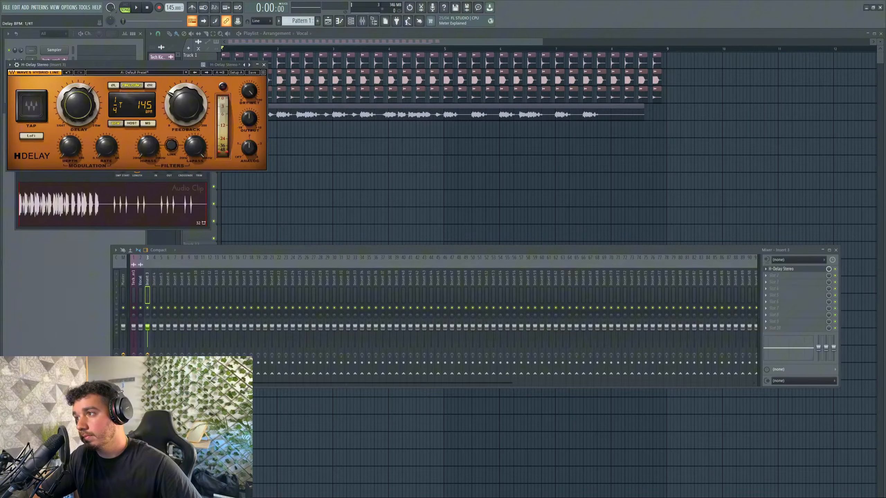
# Step: Add Fruity Parametric EQ 2 after the delay on Insert 3 and apply the low-cut and 18kHz cut preset
pyautogui.click(781, 276)
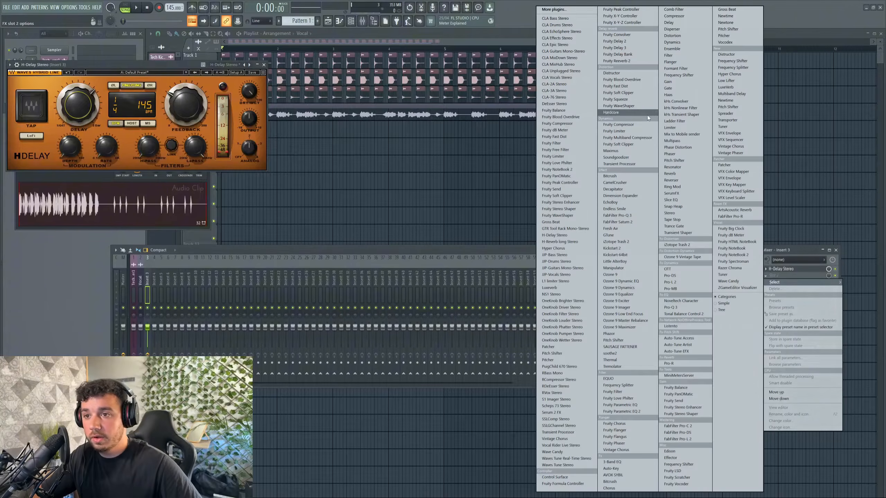
pyautogui.click(640, 414)
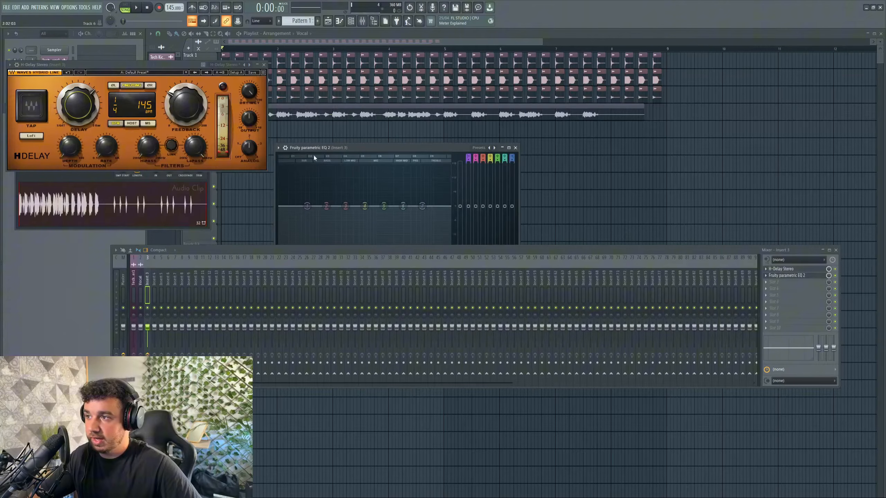
pyautogui.click(334, 129)
pyautogui.moveTo(352, 142)
pyautogui.click(431, 149)
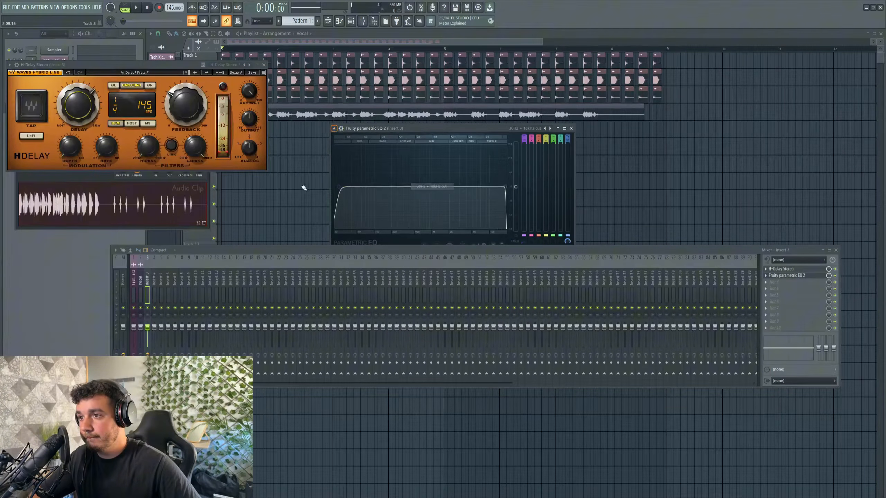
# Step: Raise the EQ's low-cut frequency and lower its high-cut frequency on the delay insert during playback
pyautogui.press('space')
pyautogui.scroll(2, 370, 186)
pyautogui.moveTo(360, 187); pyautogui.dragTo(380, 187)
pyautogui.moveTo(505, 186); pyautogui.dragTo(492, 188)
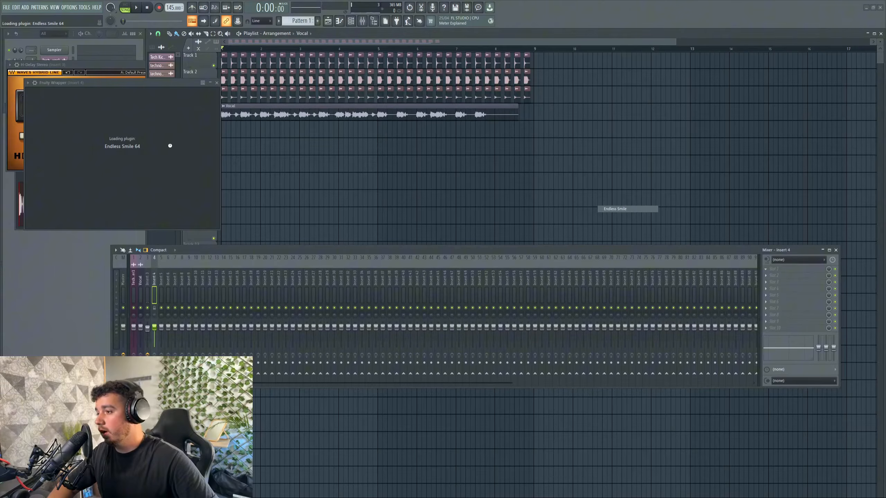
# Step: Set Endless Smile's intensity to 98% on Insert 4 and add Fruity Balance in the next slot
pyautogui.moveTo(141, 121); pyautogui.dragTo(162, 31)
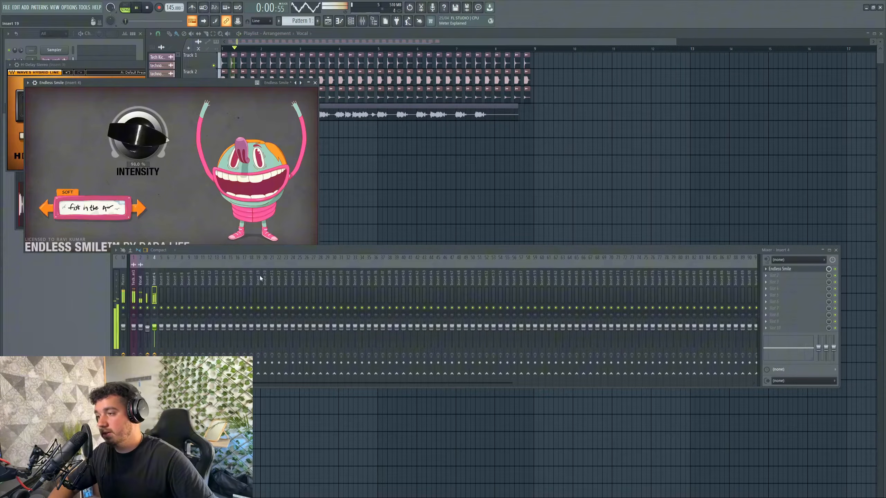
pyautogui.click(774, 276)
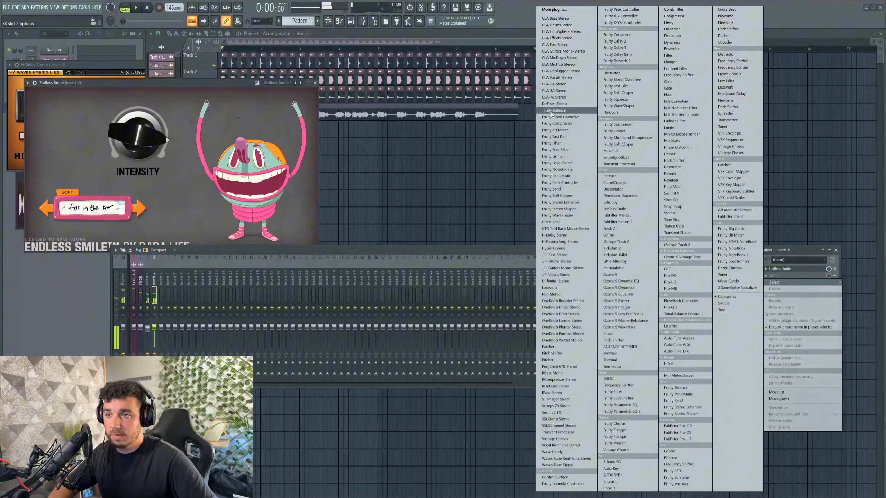
pyautogui.click(553, 111)
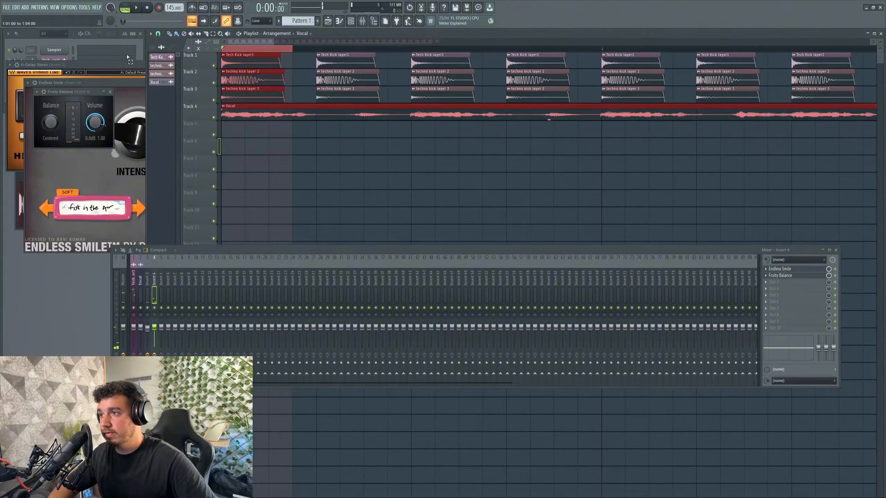
# Step: Automate Fruity Balance's volume under each kick, delay the start of the ramp slightly, and play the result
pyautogui.rightClick(100, 120)
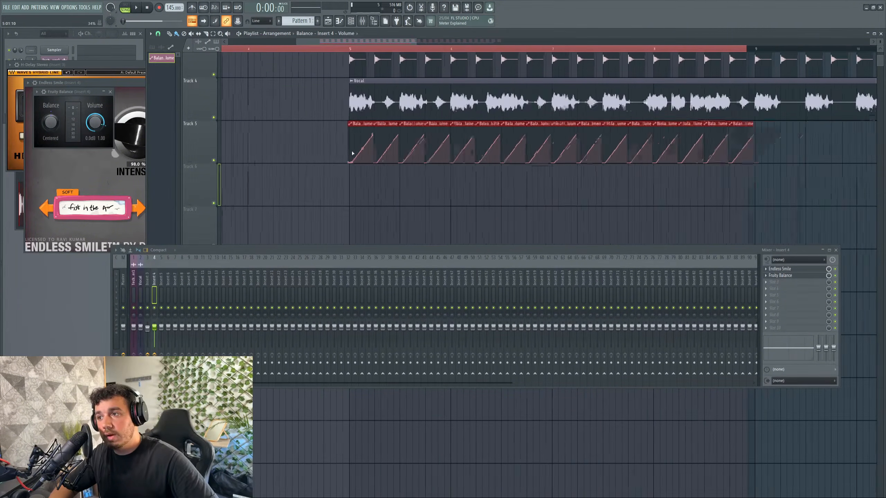
pyautogui.scroll(5, 351, 177)
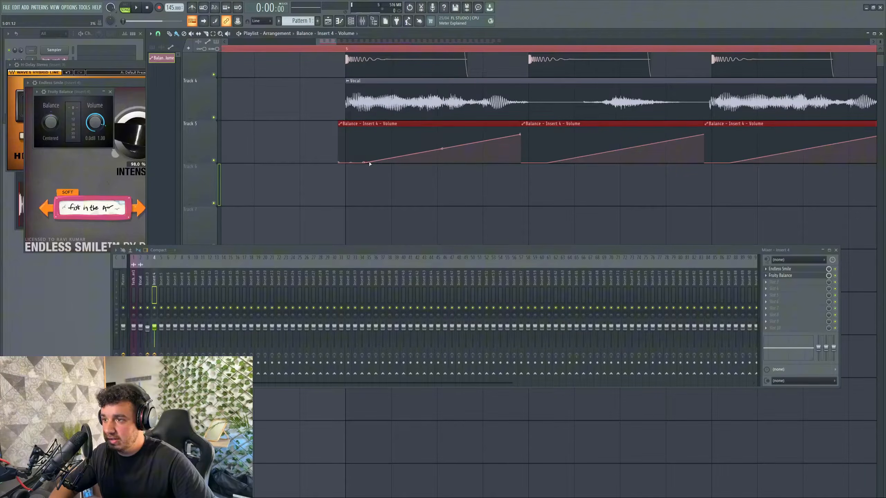
pyautogui.moveTo(363, 162); pyautogui.dragTo(373, 169)
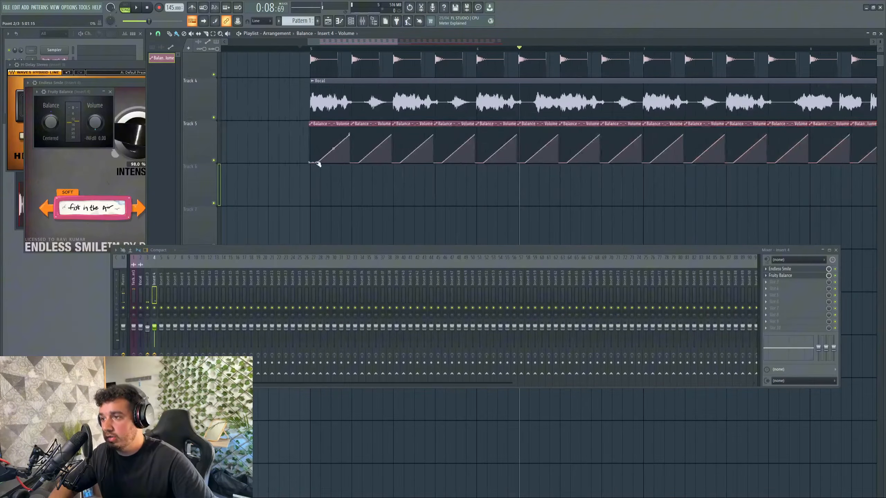
pyautogui.moveTo(318, 164); pyautogui.dragTo(323, 163)
pyautogui.press('space')
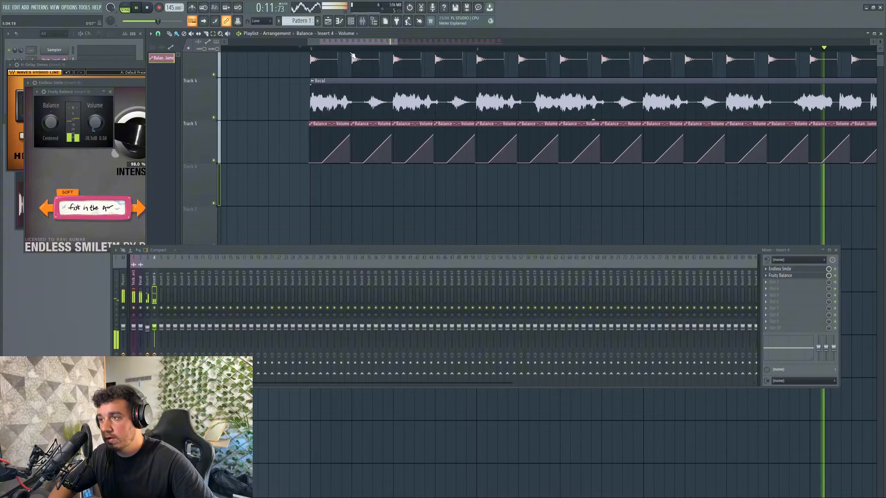
pyautogui.scroll(-8, 352, 55)
pyautogui.press('space')
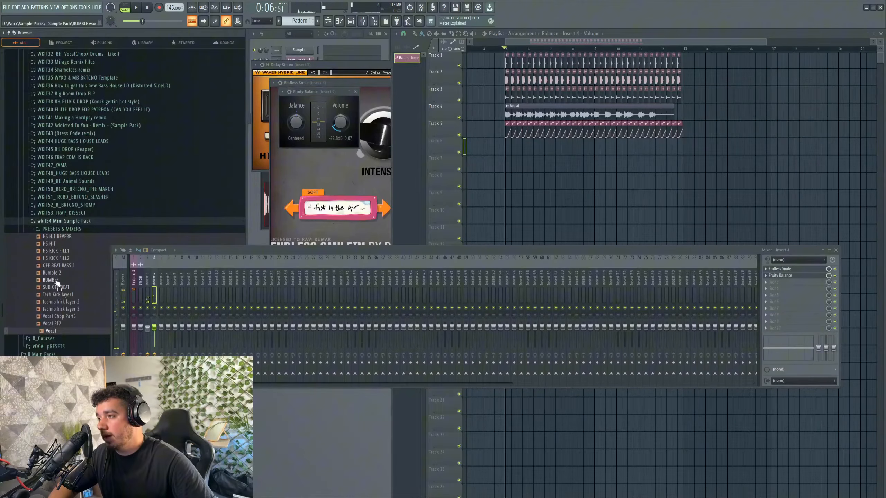
# Step: Add the RUMBLE and Rumble 2 samples on tracks 6 and 7 at the start of the kicks and play them
pyautogui.moveTo(57, 283); pyautogui.dragTo(286, 151)
pyautogui.moveTo(45, 274); pyautogui.dragTo(424, 179)
pyautogui.moveTo(423, 178); pyautogui.dragTo(360, 163)
pyautogui.press('space')
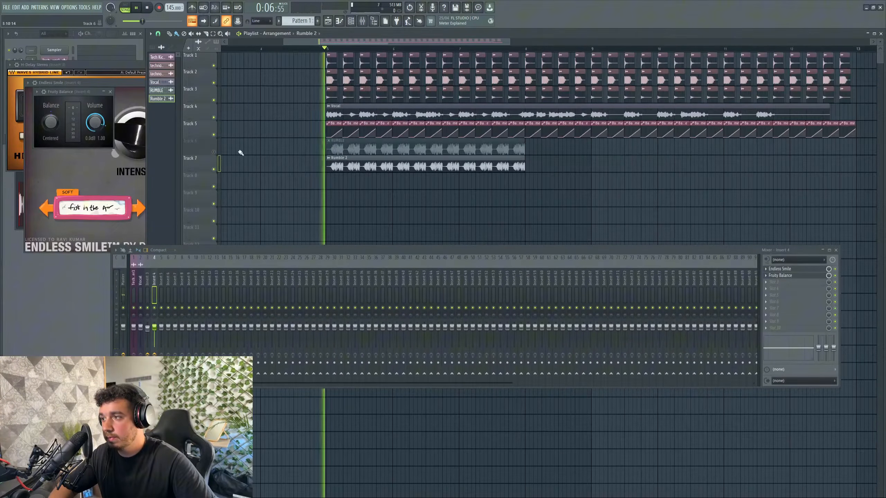
# Step: Shorten the Rumble 2 clip to two bars and repeat it along track 7
pyautogui.scroll(1, 333, 160)
pyautogui.scroll(1, 334, 161)
pyautogui.moveTo(608, 166); pyautogui.dragTo(281, 165)
pyautogui.moveTo(337, 171); pyautogui.dragTo(673, 171)
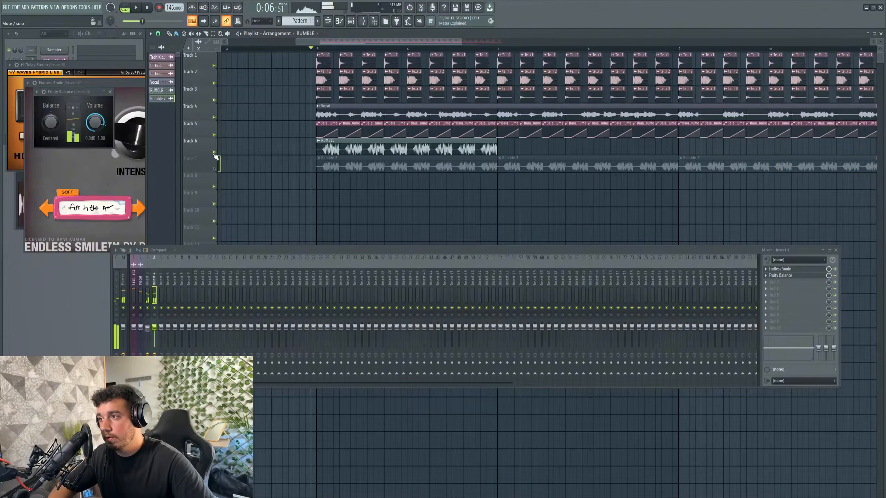
# Step: Repeat the RUMBLE clip along track 6 until the end of the kick pattern and play the section
pyautogui.press('space')
pyautogui.moveTo(481, 147); pyautogui.dragTo(662, 148)
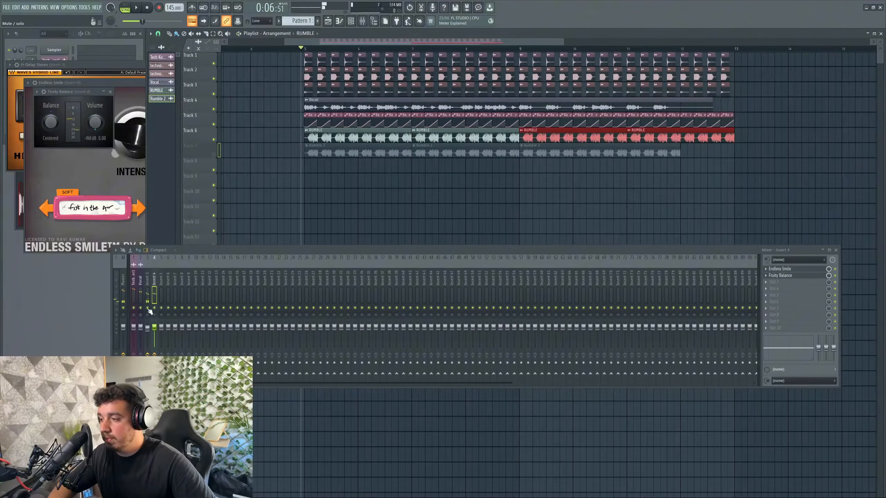
pyautogui.press('space')
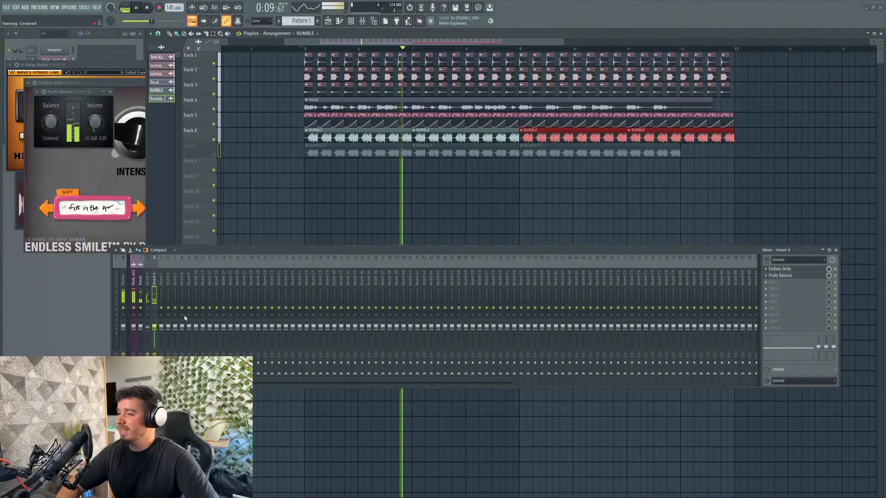
pyautogui.press('space')
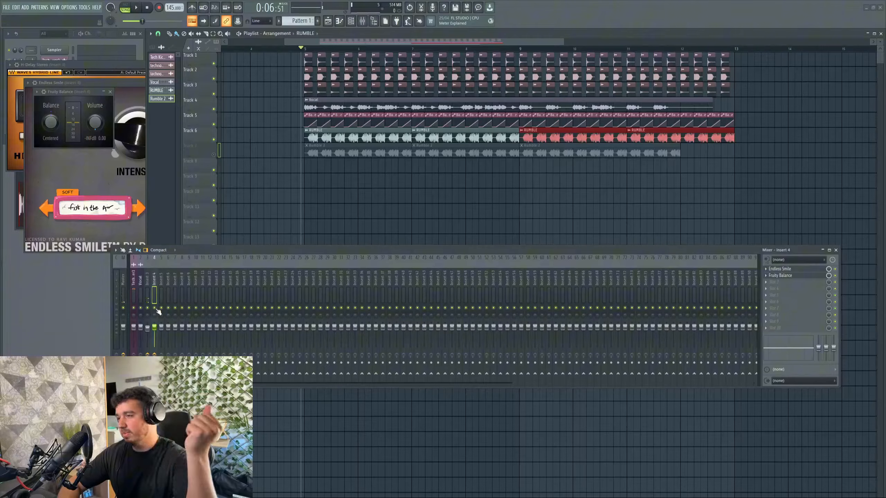
# Step: Play the section with the RUMBLE layer on track 6, and mute that track
pyautogui.press('space')
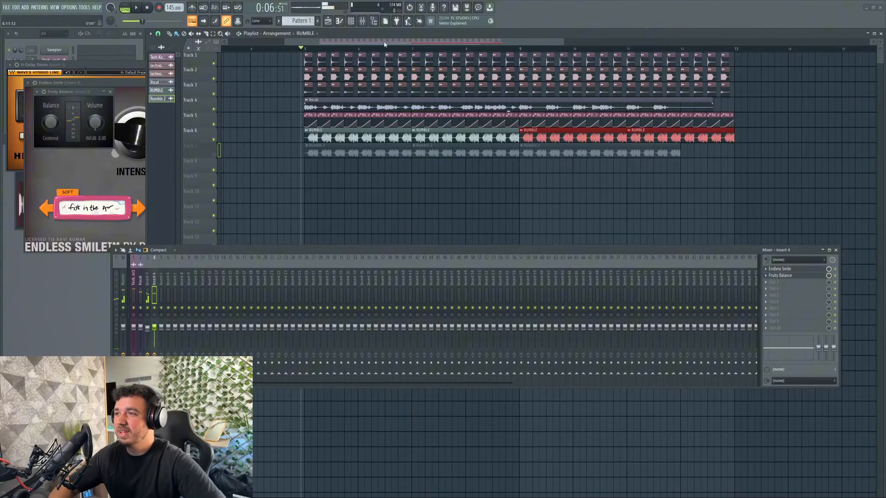
pyautogui.press('space')
pyautogui.scroll(-3, 385, 43)
pyautogui.scroll(-1, 386, 43)
pyautogui.scroll(-1, 366, 129)
pyautogui.scroll(2, 366, 129)
pyautogui.scroll(3, 365, 129)
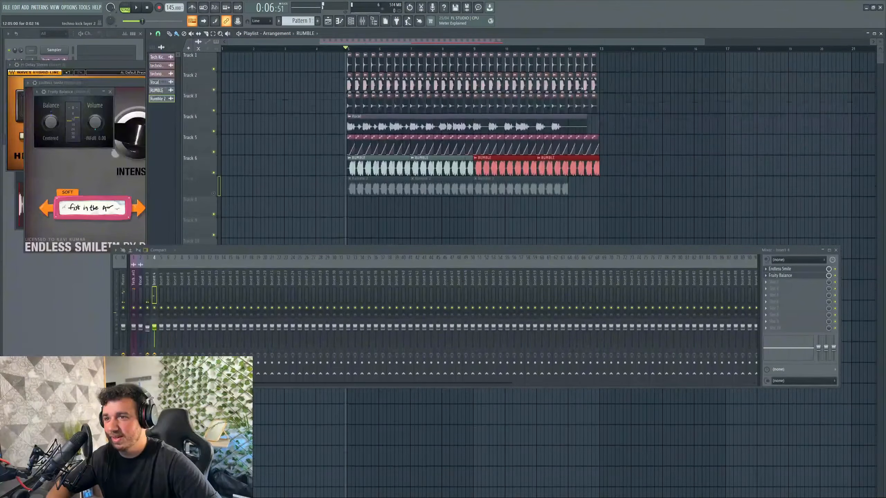
pyautogui.scroll(3, 364, 129)
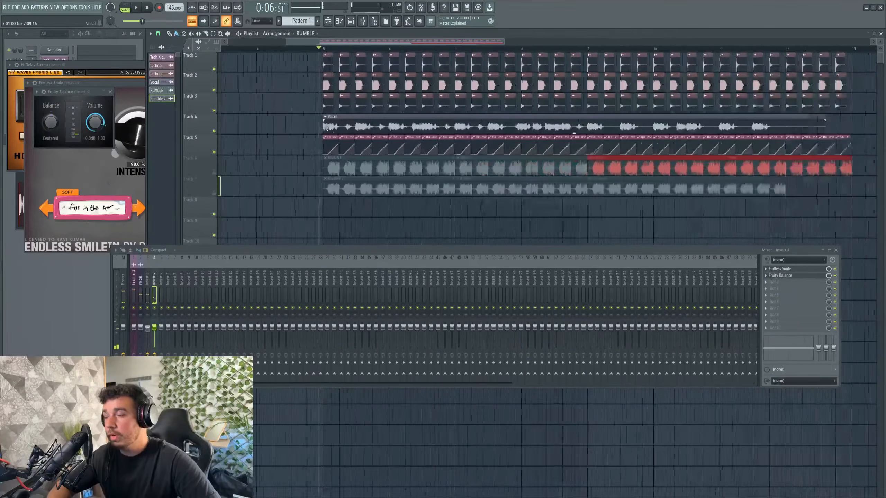
pyautogui.scroll(2, 339, 114)
pyautogui.scroll(4, 354, 131)
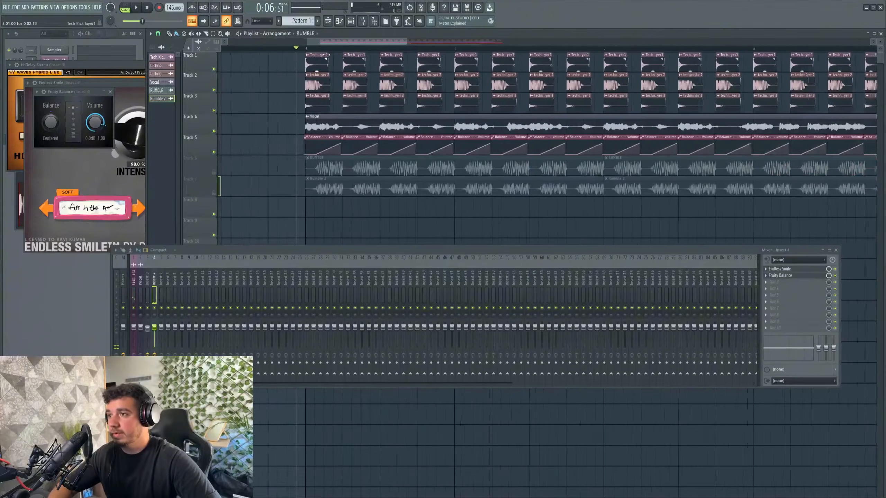
# Step: Set a one-beat time selection over the first kick and add Fruity Reverb 2 on the kick layers' mixer Insert 5
pyautogui.scroll(-1, 318, 50)
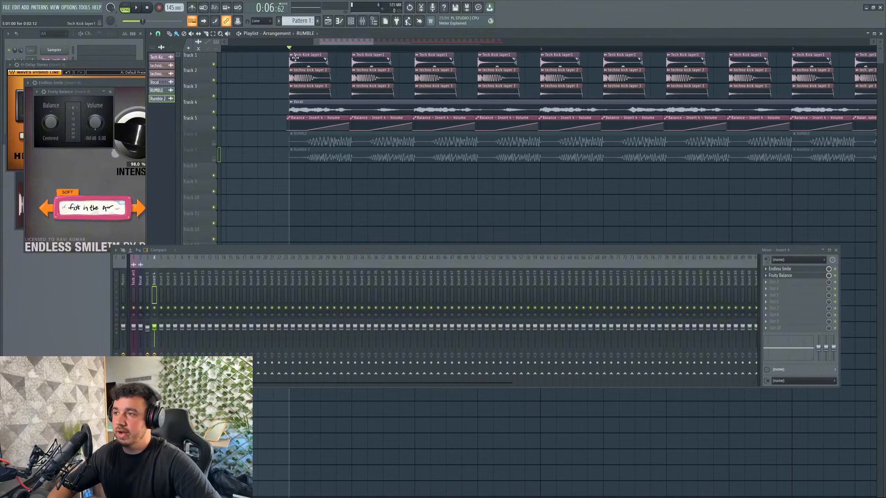
pyautogui.moveTo(290, 49); pyautogui.dragTo(393, 51)
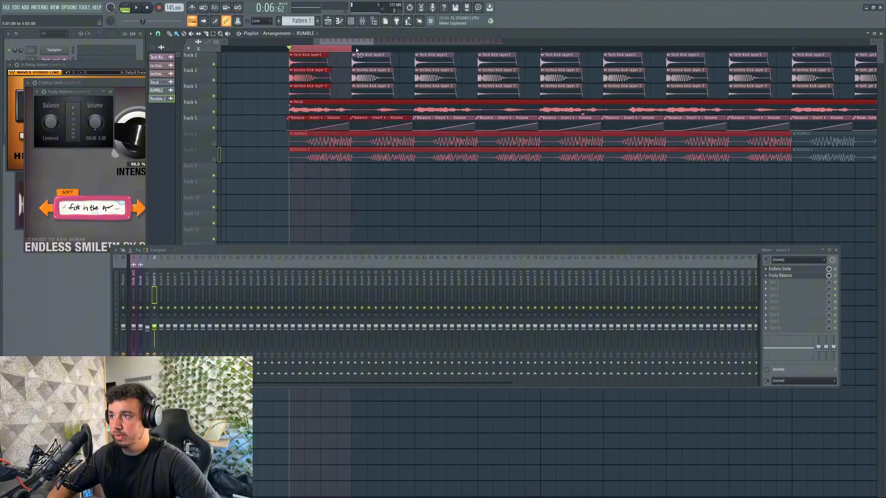
pyautogui.doubleClick(297, 61)
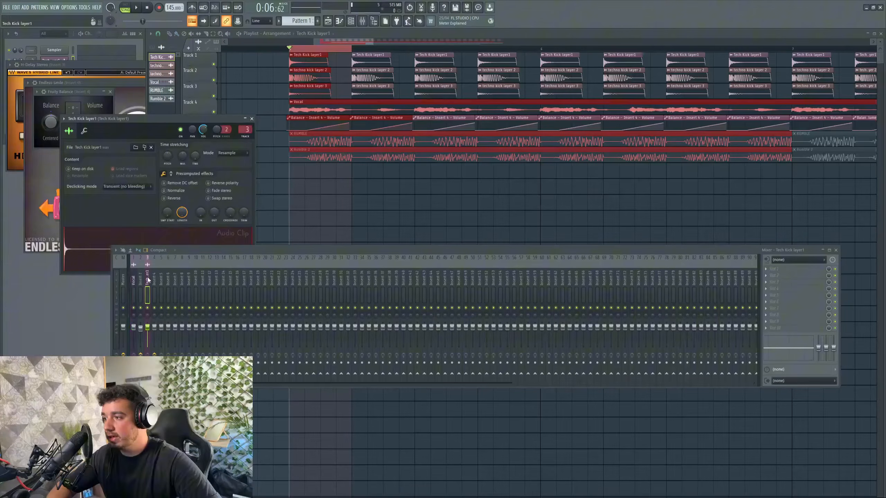
pyautogui.click(781, 272)
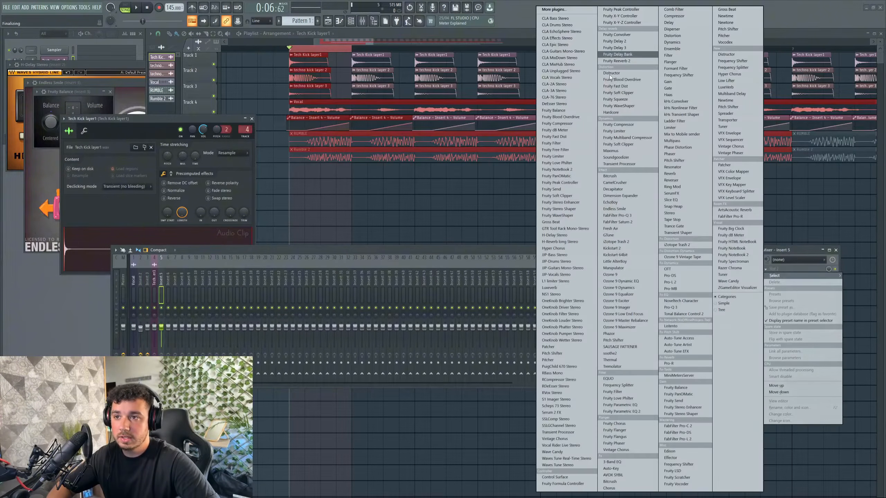
pyautogui.click(616, 60)
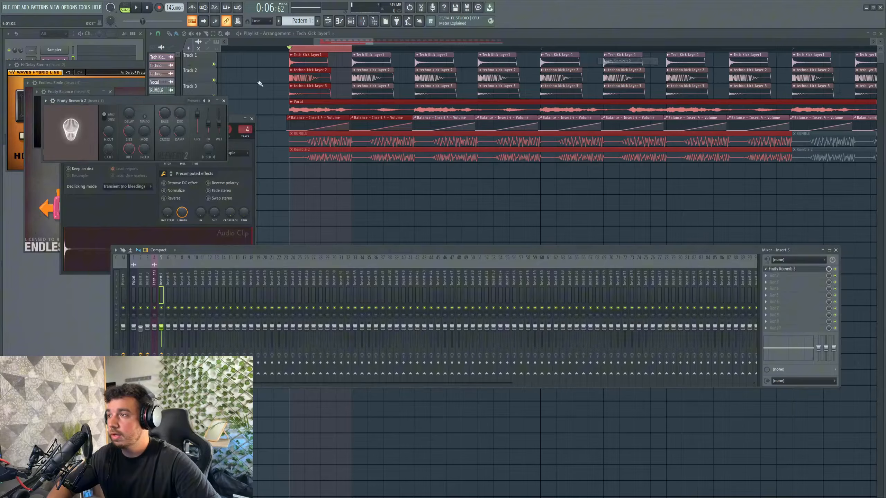
# Step: Play the looped first kick through Insert 5 while adjusting Fruity Reverb 2
pyautogui.rightClick(223, 118)
pyautogui.click(230, 123)
pyautogui.press('space')
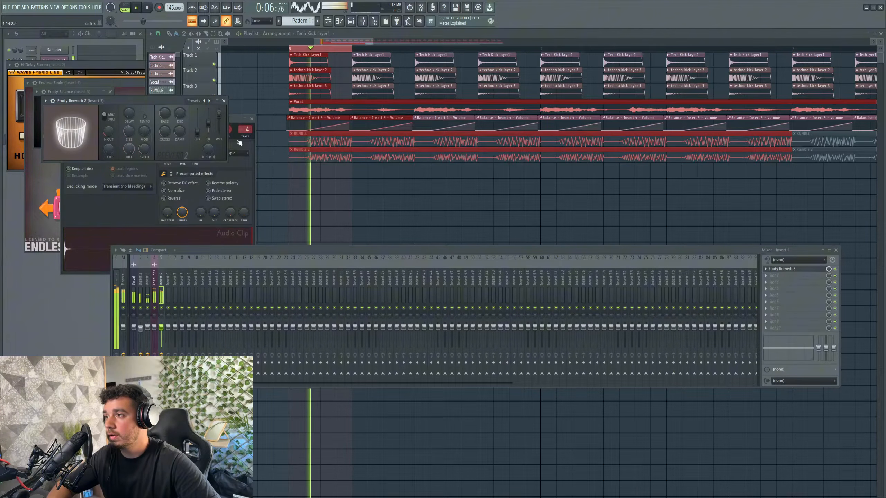
pyautogui.press('space')
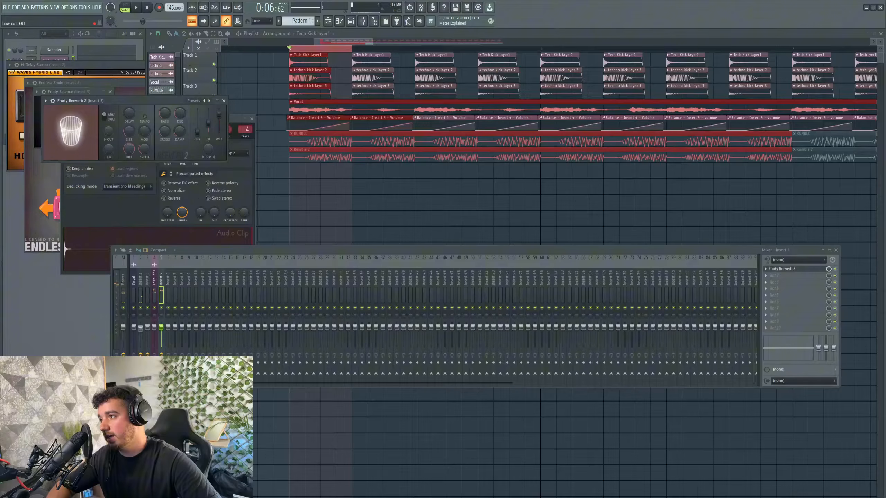
pyautogui.press('space')
pyautogui.moveTo(115, 133); pyautogui.dragTo(115, 123)
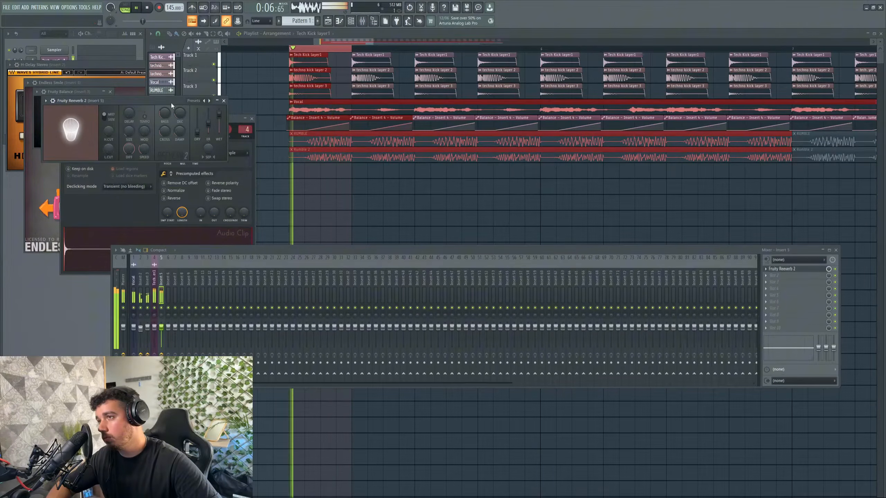
pyautogui.press('space')
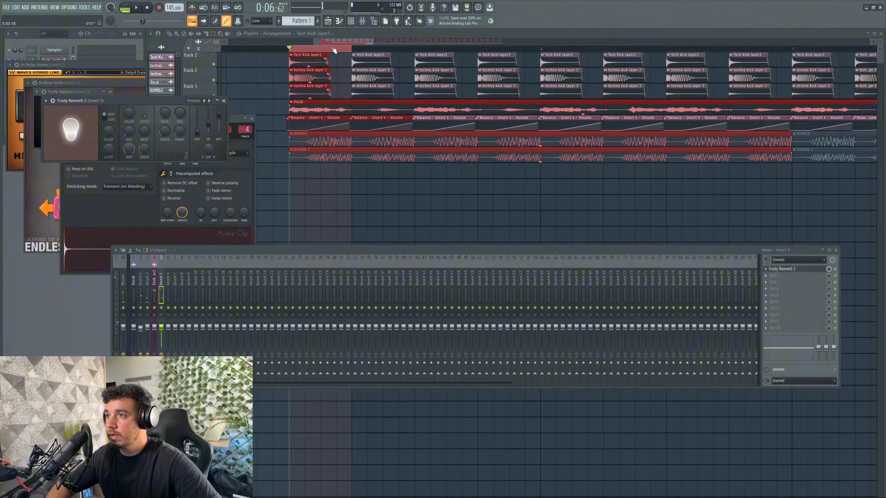
# Step: Extend the time selection over the first two kicks and render Insert 5's reverb to an audio clip on track 8
pyautogui.moveTo(333, 51); pyautogui.dragTo(404, 48)
pyautogui.click(116, 250)
pyautogui.moveTo(138, 264)
pyautogui.click(260, 268)
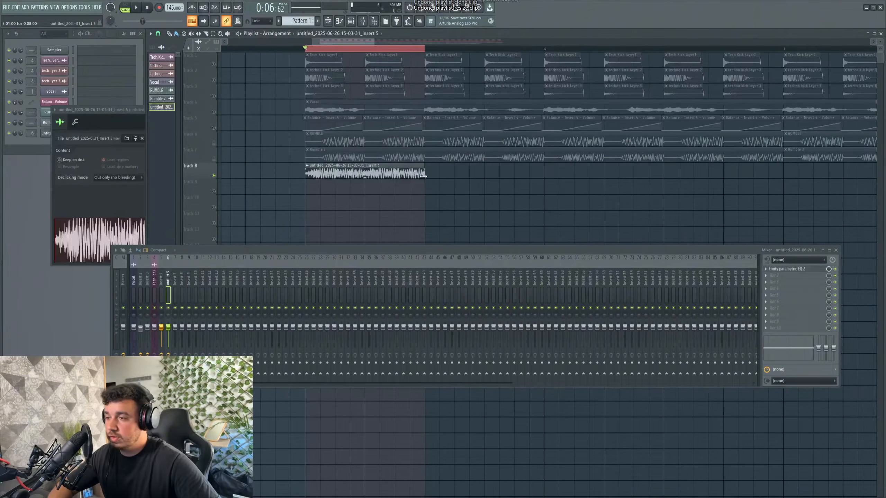
# Step: Trim the rendered reverb clip to one beat, repeat it across four beats on track 8, and open its channel settings
pyautogui.scroll(2, 387, 185)
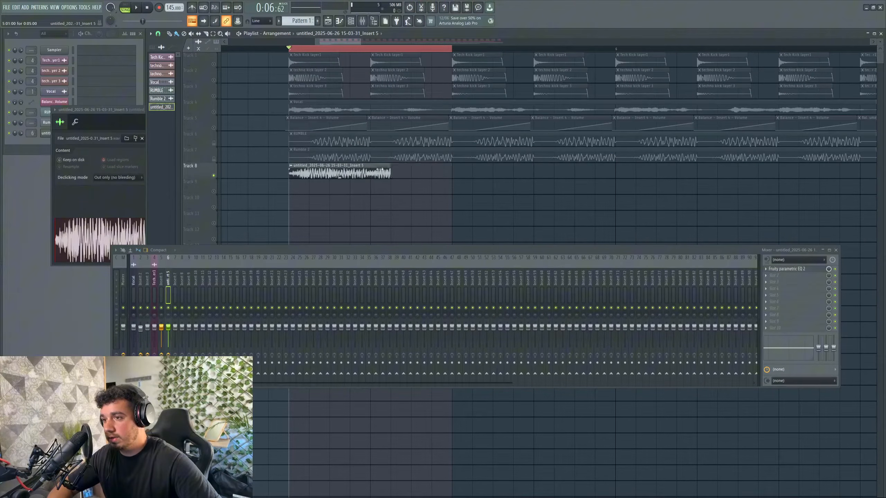
pyautogui.moveTo(437, 169)
pyautogui.mouseDown()
pyautogui.moveTo(330, 178)
pyautogui.moveTo(523, 173)
pyautogui.moveTo(510, 174)
pyautogui.mouseUp()
pyautogui.doubleClick(335, 169)
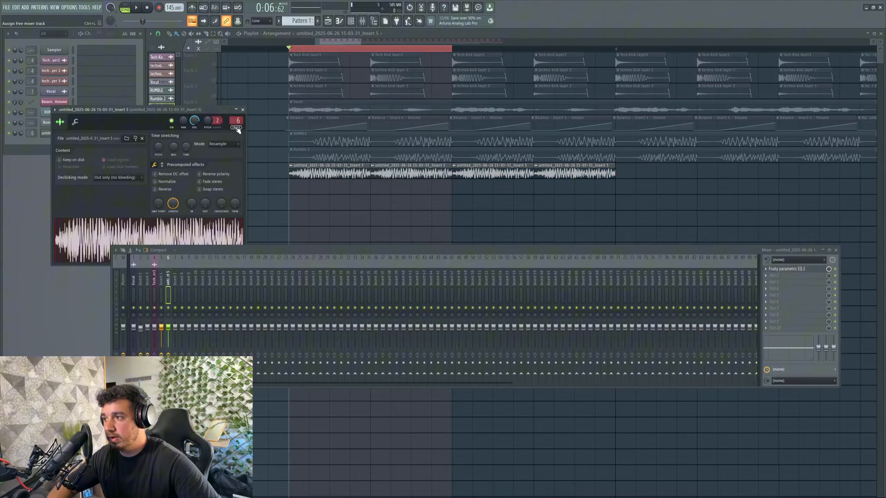
# Step: Switch the mixer to the Wide layout, clear the time selection, and play the repeated reverb clip
pyautogui.scroll(1, 190, 277)
pyautogui.rightClick(231, 301)
pyautogui.click(244, 303)
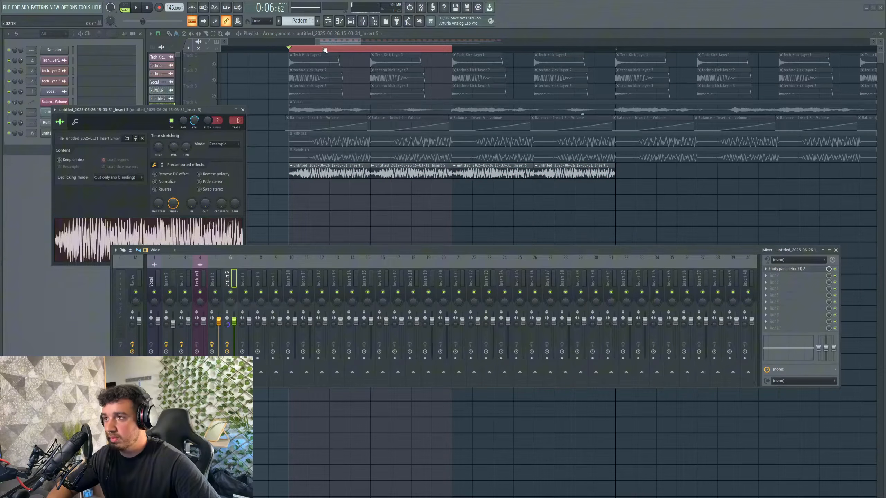
pyautogui.press('space')
pyautogui.click(288, 50)
pyautogui.doubleClick(288, 49)
pyautogui.press('space')
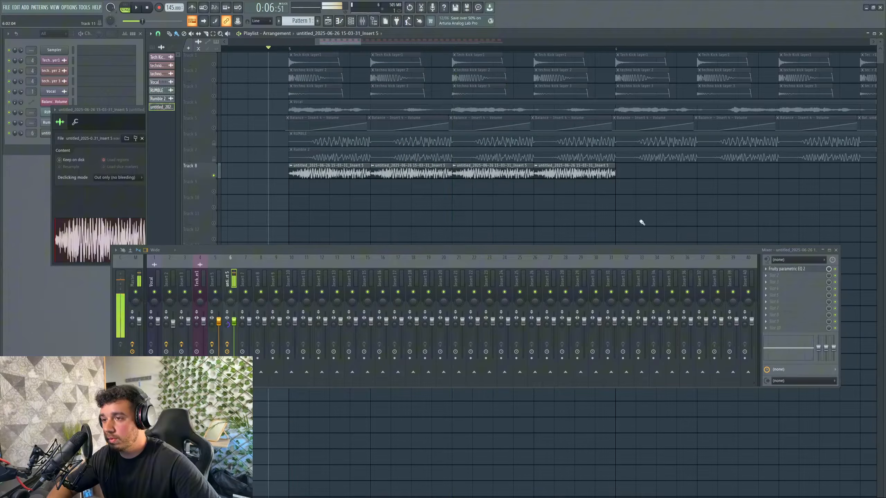
# Step: Lower bands 5, 6 and 7 of the reverb clip's Fruity Parametric EQ 2 to cut the highs, playing the clip to compare
pyautogui.click(787, 269)
pyautogui.moveTo(221, 185); pyautogui.dragTo(227, 192)
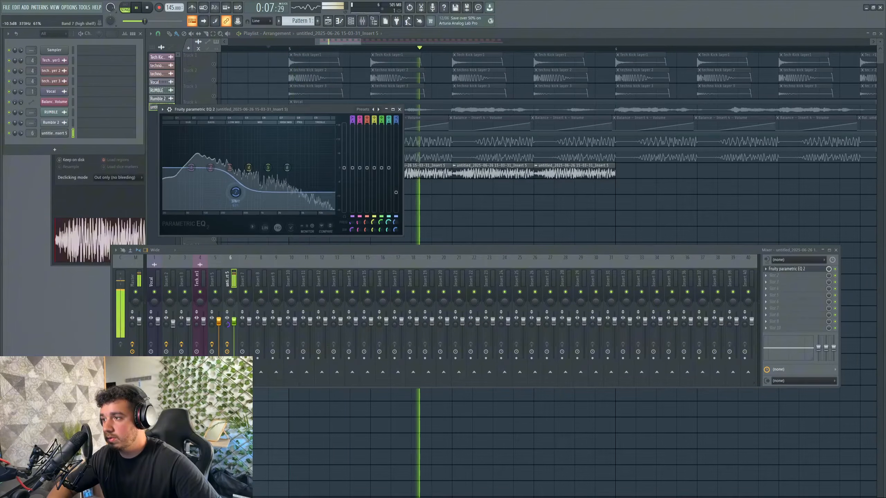
pyautogui.press('space')
pyautogui.press('space')
pyautogui.moveTo(287, 168); pyautogui.dragTo(252, 179)
pyautogui.press('space')
pyautogui.press('space')
pyautogui.moveTo(313, 177); pyautogui.dragTo(314, 210)
pyautogui.moveTo(252, 179); pyautogui.dragTo(255, 183)
pyautogui.press('space')
# Step: Add Decapitator after the equalizer on the reverb clip's mixer track and adjust its Drive during playback
pyautogui.click(774, 275)
pyautogui.moveTo(776, 282)
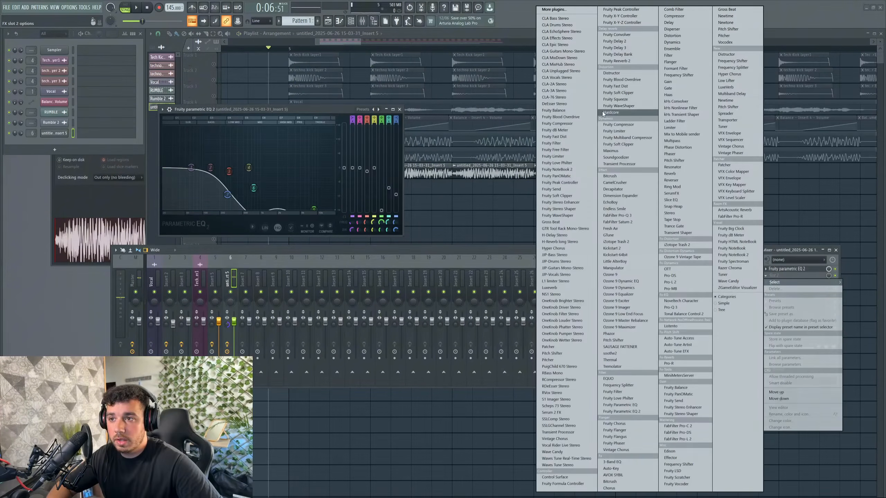
pyautogui.click(614, 190)
pyautogui.press('space')
pyautogui.moveTo(134, 196); pyautogui.dragTo(130, 194)
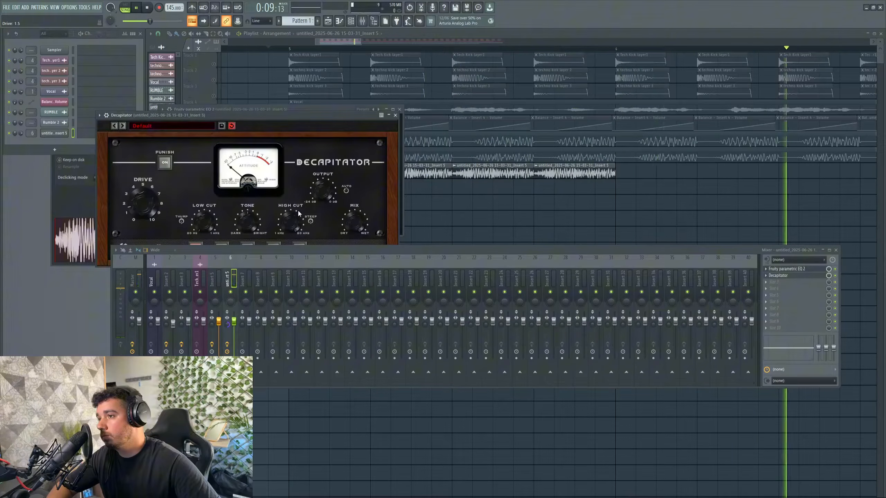
# Step: Add a second Fruity Parametric EQ 2 after Decapitator and lower its band 7 high shelf to reduce the highs
pyautogui.click(309, 113)
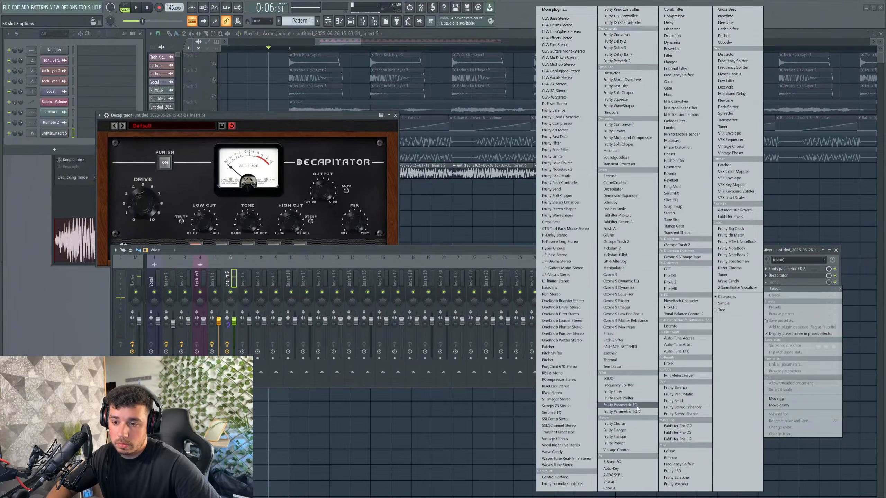
pyautogui.click(628, 411)
pyautogui.press('space')
pyautogui.moveTo(158, 120); pyautogui.dragTo(69, 149)
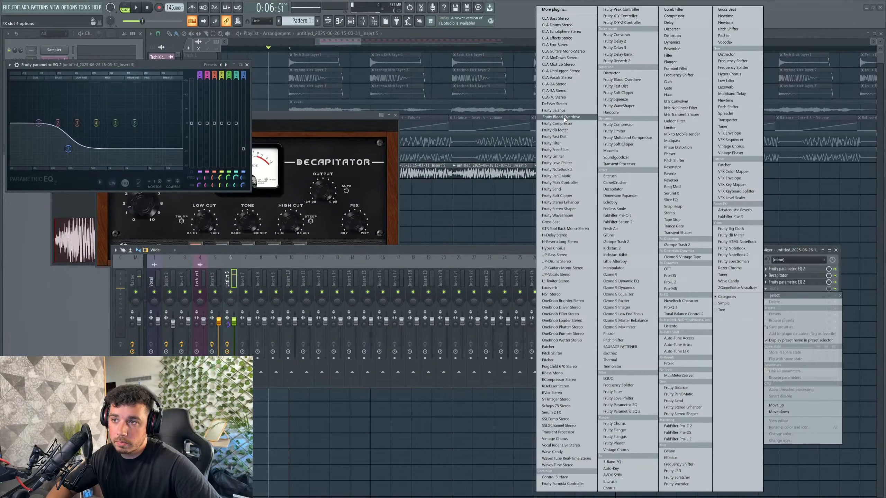
# Step: Add Fruity Blood Overdrive and OTT to the reverb clip's effect chain, and reduce OTT's Depth during playback
pyautogui.click(562, 117)
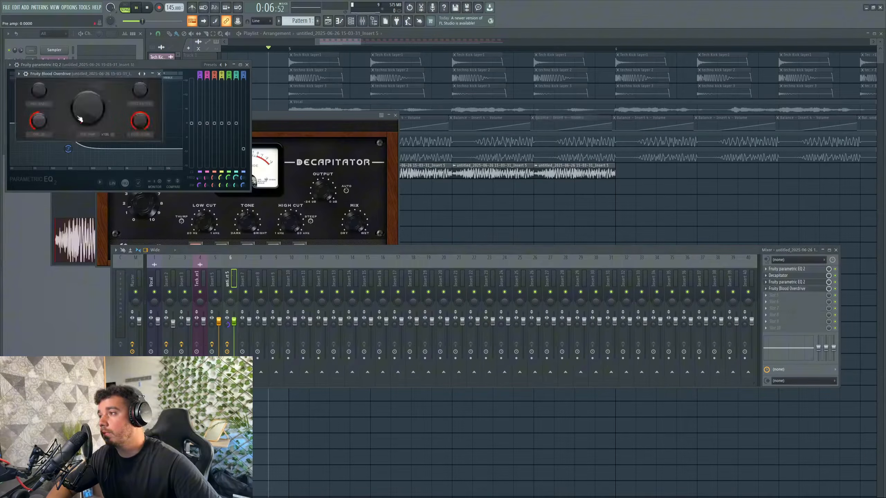
pyautogui.press('space')
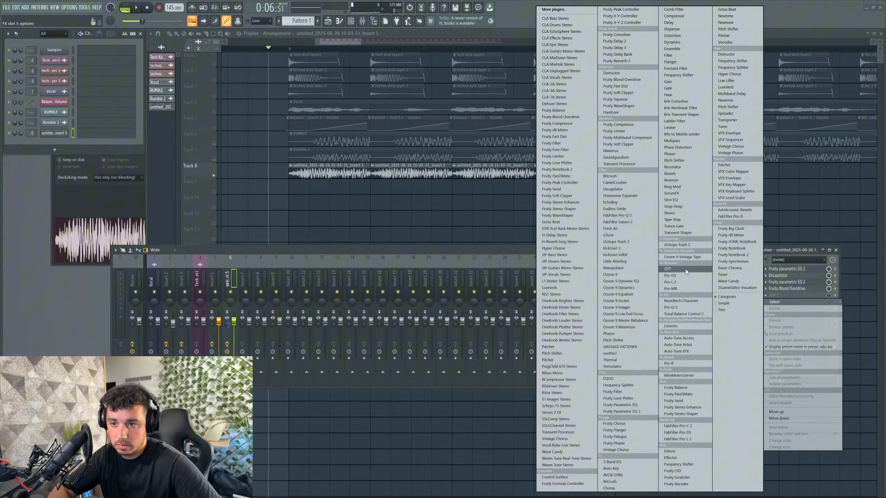
pyautogui.click(686, 272)
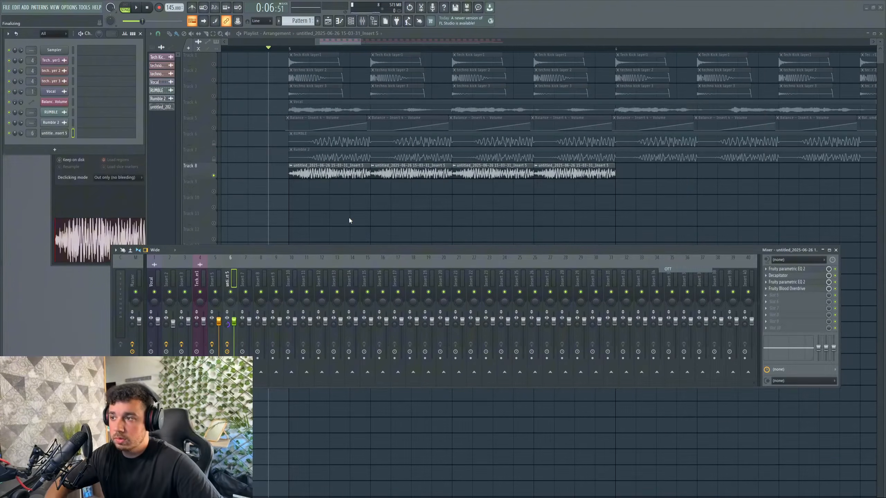
pyautogui.press('space')
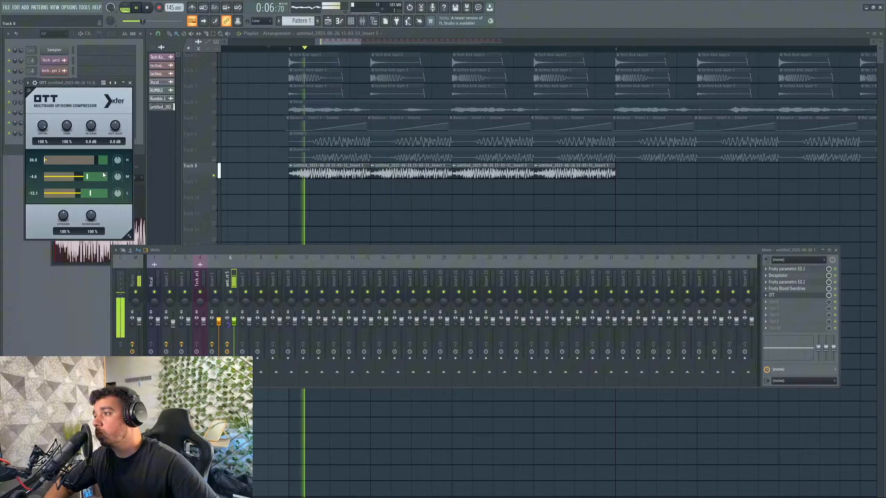
pyautogui.moveTo(42, 126); pyautogui.dragTo(40, 188)
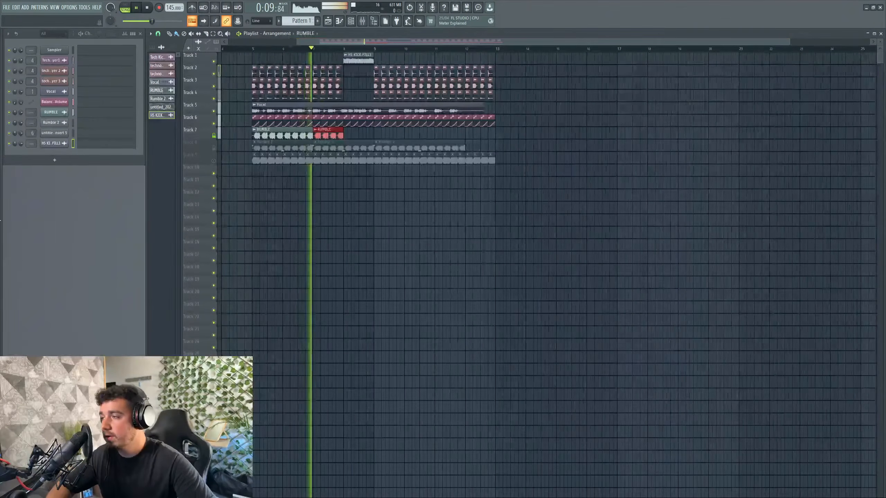
# Step: Place the SUB OFF BEAT sample on track 11 at bar 9, shorten it to two bars, repeat it to bar 13, and play it
pyautogui.hotkey('alt', 'F8')
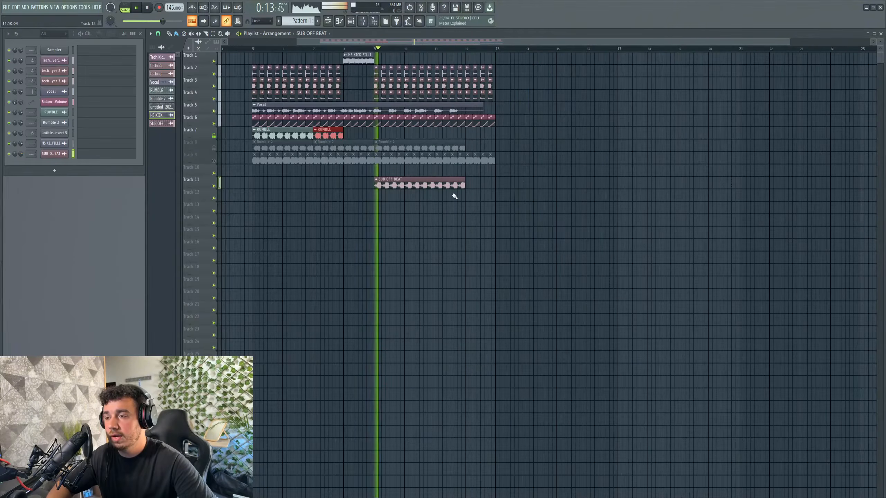
pyautogui.scroll(3, 455, 197)
pyautogui.moveTo(471, 176); pyautogui.dragTo(426, 175)
pyautogui.press('space')
pyautogui.press('space')
pyautogui.hscroll(-2, 352, 56)
pyautogui.press('space')
# Step: Add the OFF BEAT BASS 1 sample on track 12 at bar 9 and shorten it to two bars
pyautogui.hotkey('alt', 'F8')
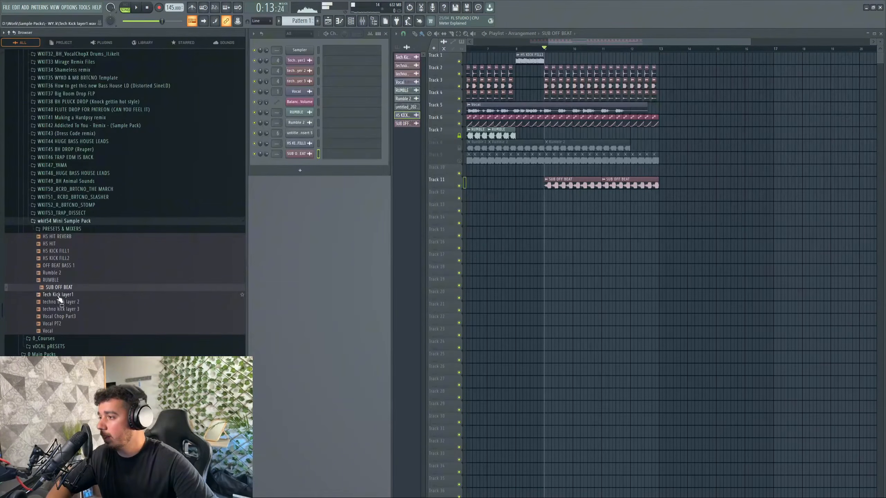
pyautogui.moveTo(63, 271); pyautogui.dragTo(370, 196)
pyautogui.scroll(2, 352, 212)
pyautogui.moveTo(498, 196); pyautogui.dragTo(437, 189)
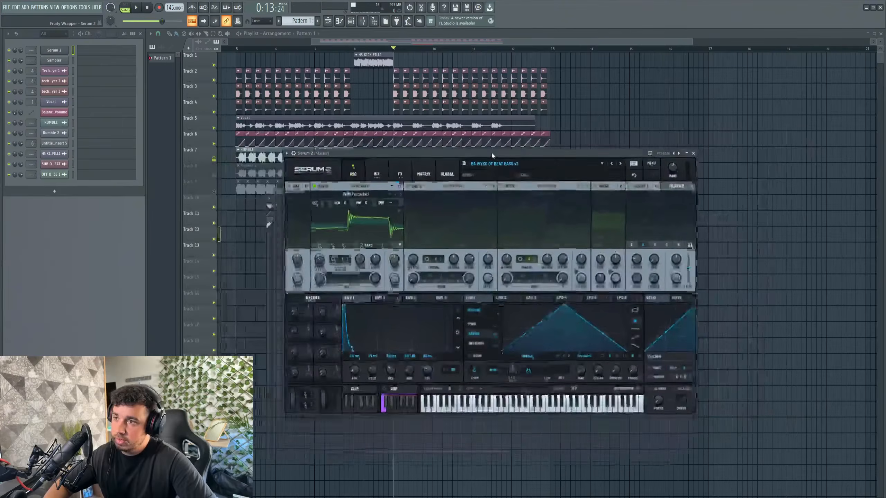
# Step: Fill Serum 2's pattern with repeated notes for the BA WYKO OF BEAT BASS v2 preset, and add Kickstart 64bit to its mixer track
pyautogui.moveTo(492, 154); pyautogui.dragTo(510, 190)
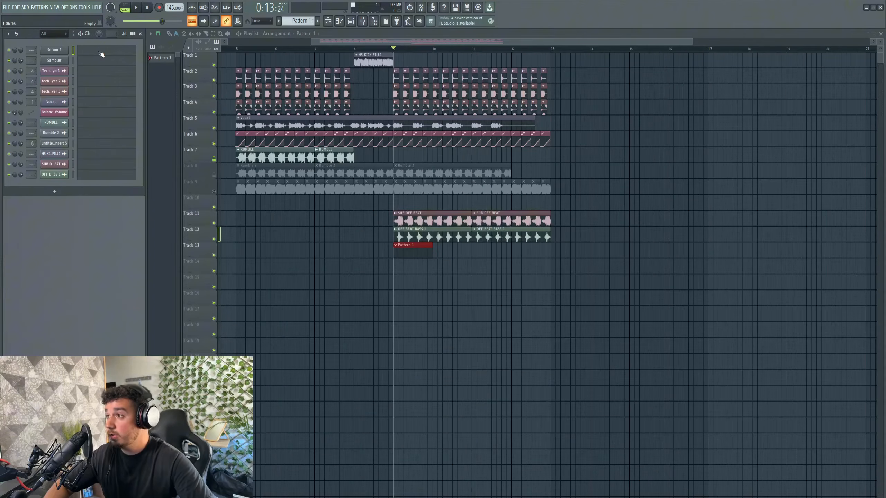
pyautogui.click(101, 54)
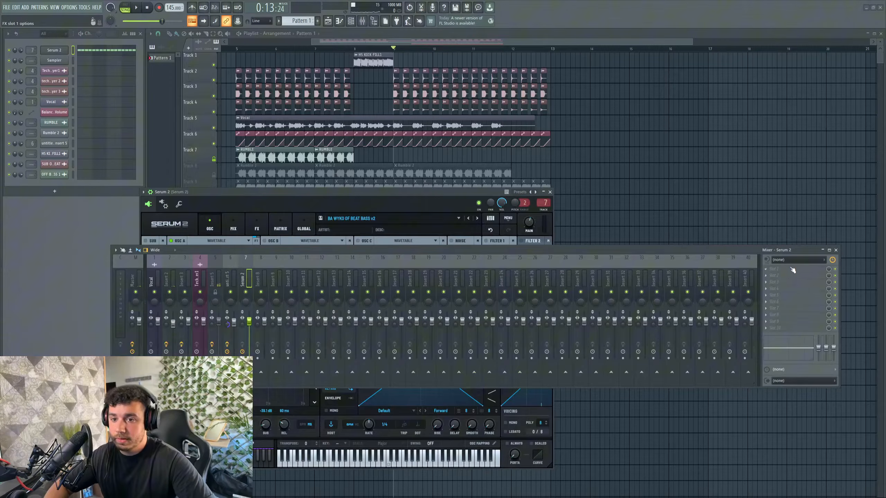
pyautogui.click(793, 269)
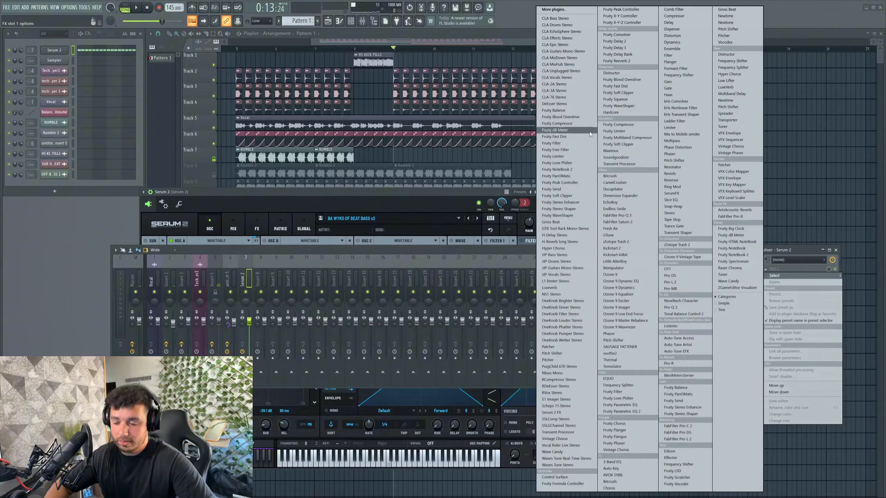
pyautogui.click(649, 256)
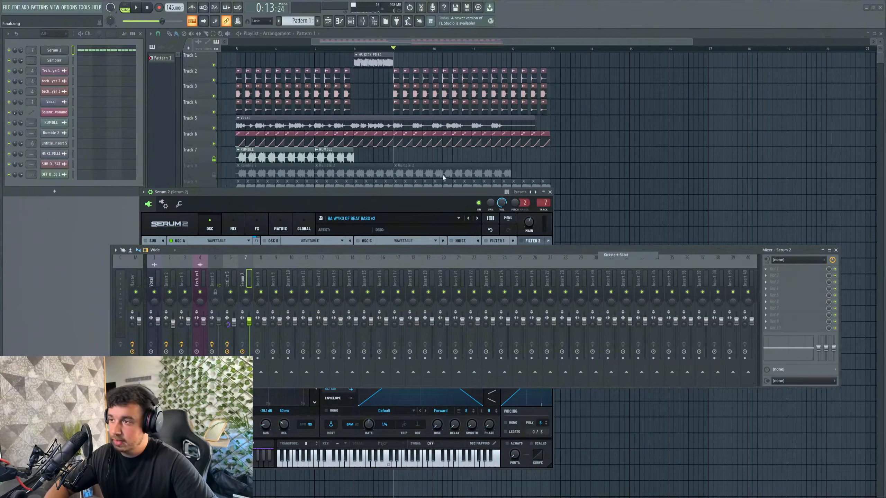
# Step: Add Fruity Parametric EQ 2 after Kickstart on Serum 2's mixer track, boosting band 3 in the lows and cutting band 4 during playback
pyautogui.press('space')
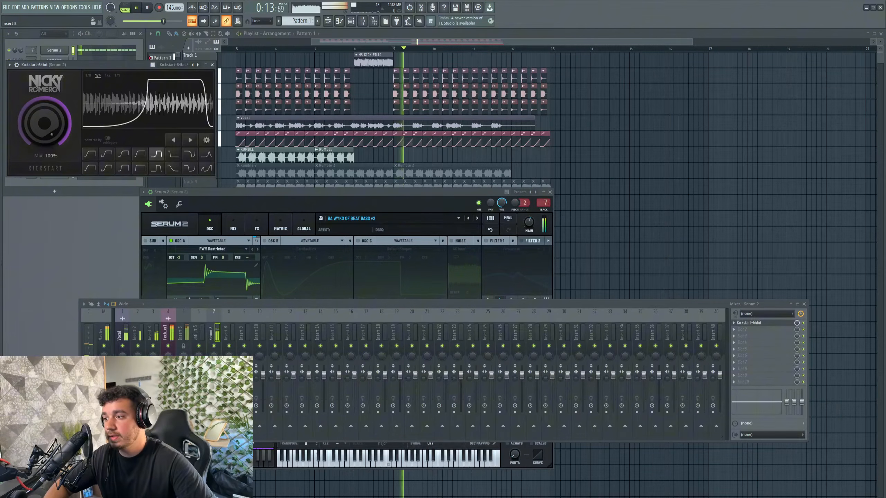
pyautogui.click(745, 330)
pyautogui.click(593, 412)
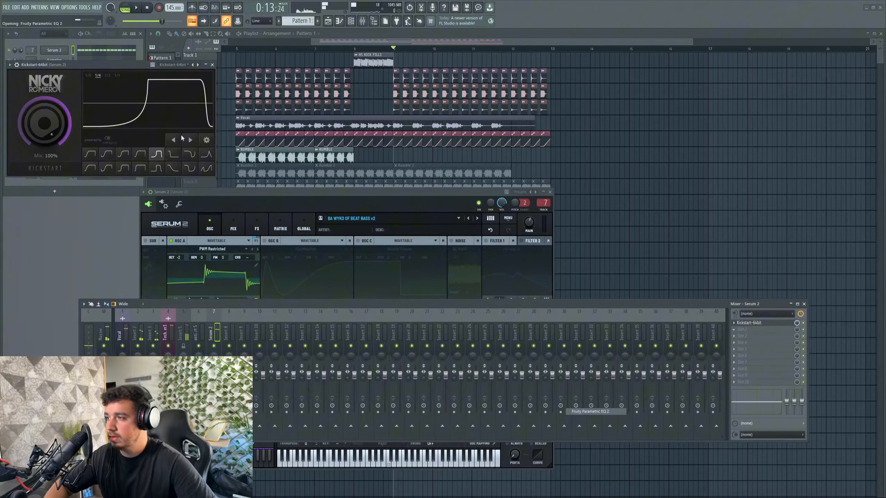
pyautogui.press('space')
pyautogui.moveTo(105, 133)
pyautogui.mouseDown()
pyautogui.moveTo(97, 147)
pyautogui.moveTo(73, 99)
pyautogui.moveTo(96, 146)
pyautogui.mouseUp()
pyautogui.press('space')
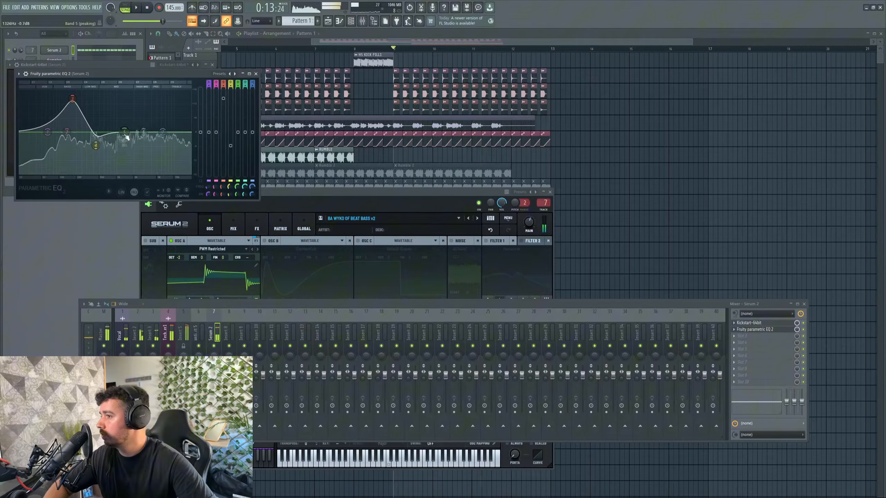
# Step: Boost EQ band 5 in the mids and raise the band 7 high shelf about 6.9 dB near 12.7 kHz during playback
pyautogui.press('space')
pyautogui.moveTo(124, 134); pyautogui.dragTo(111, 118)
pyautogui.press('space')
pyautogui.press('space')
pyautogui.moveTo(164, 132); pyautogui.dragTo(176, 117)
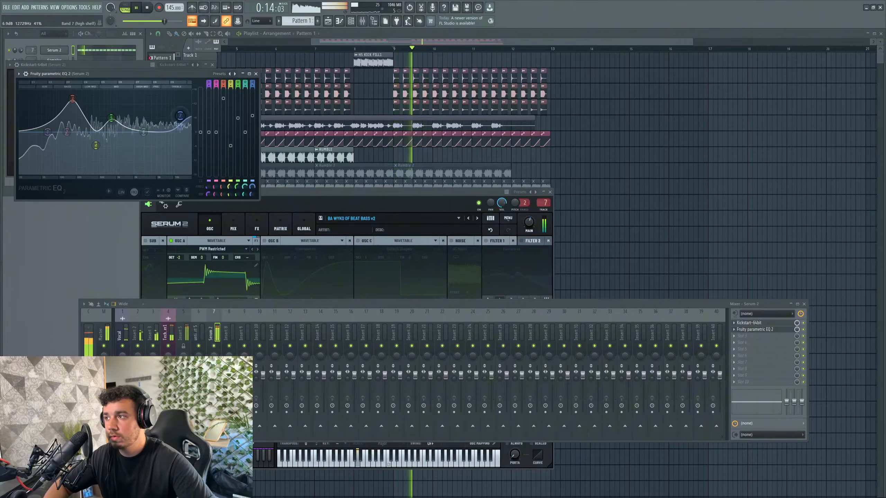
# Step: Turn EQ band 1 into a low cut with the Steep 4 order
pyautogui.rightClick(48, 132)
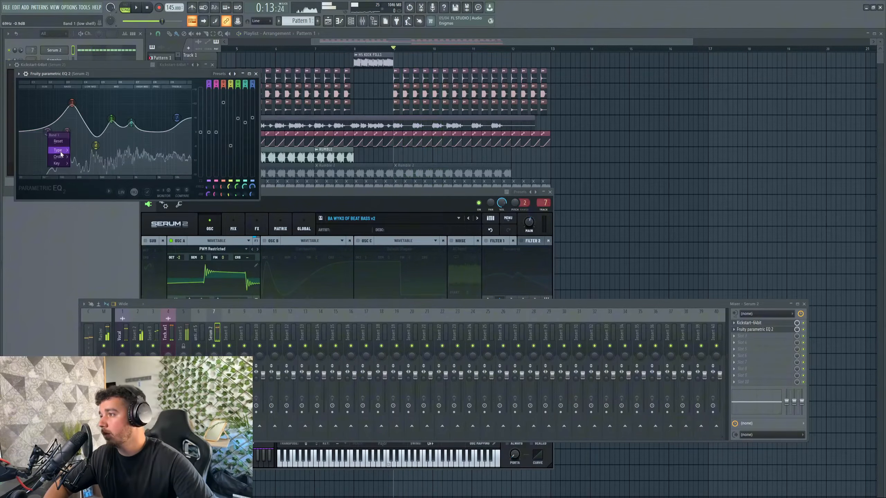
pyautogui.moveTo(58, 150)
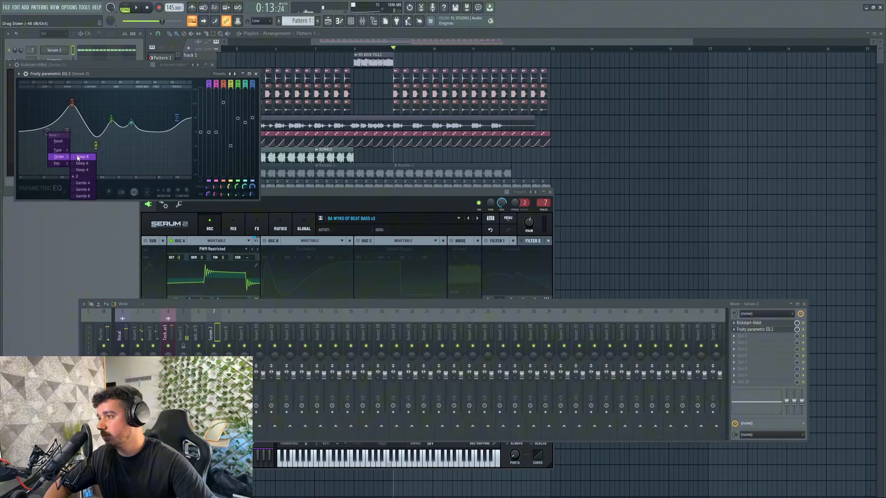
pyautogui.click(84, 170)
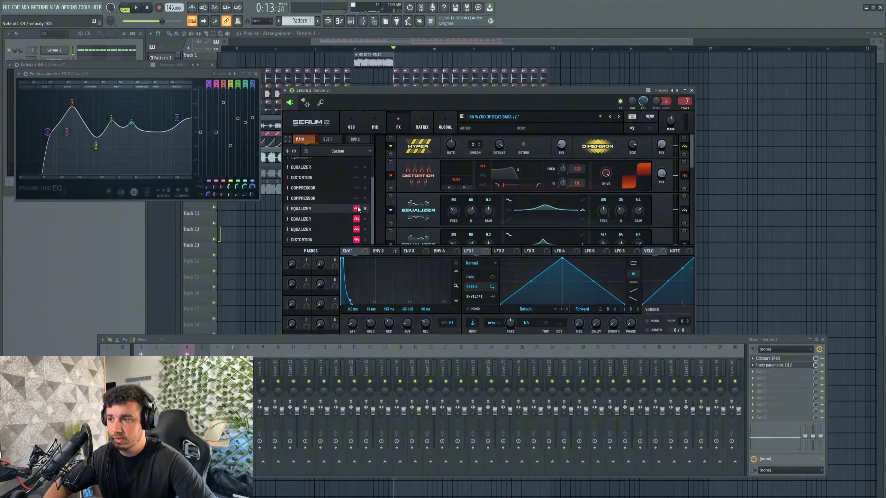
# Step: Bypass Serum 2's effects, show the dry oscillator sound, and re-enable the modules progressively to hear what each adds
pyautogui.click(356, 188)
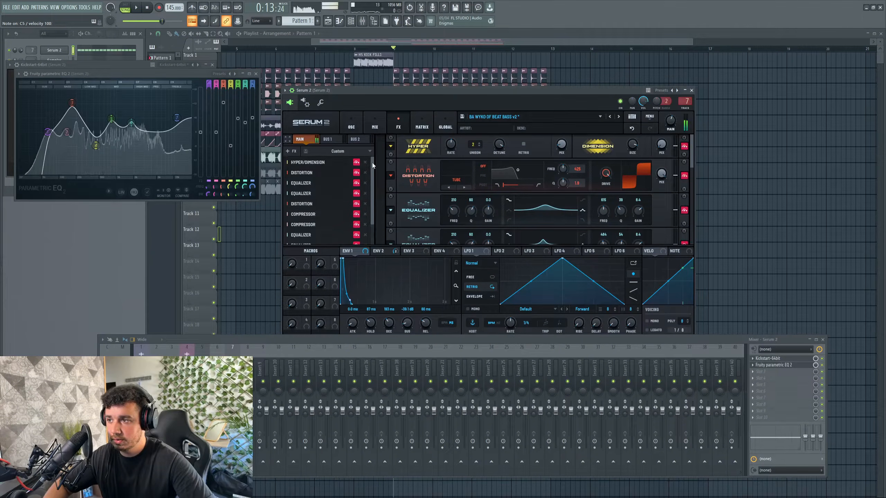
pyautogui.click(352, 126)
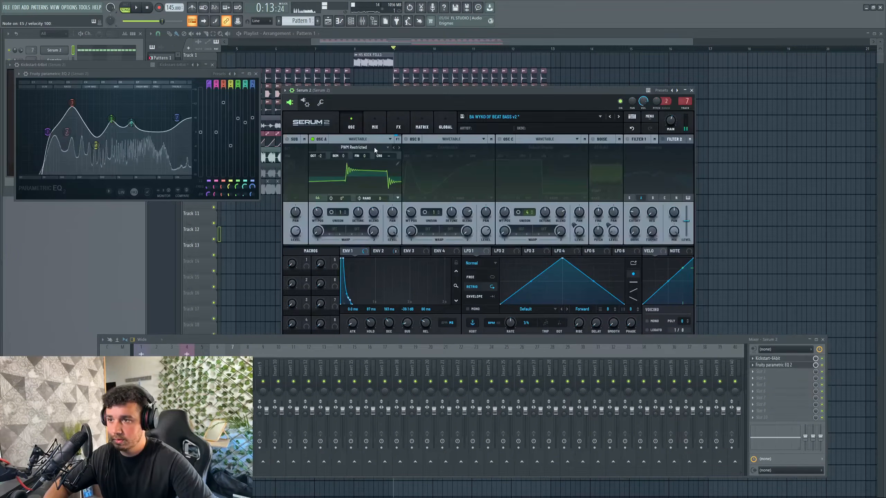
pyautogui.click(398, 125)
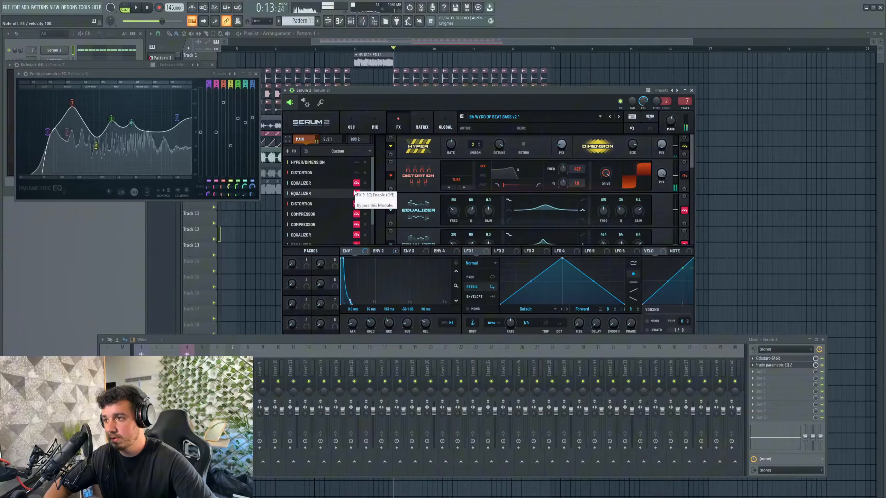
pyautogui.click(356, 204)
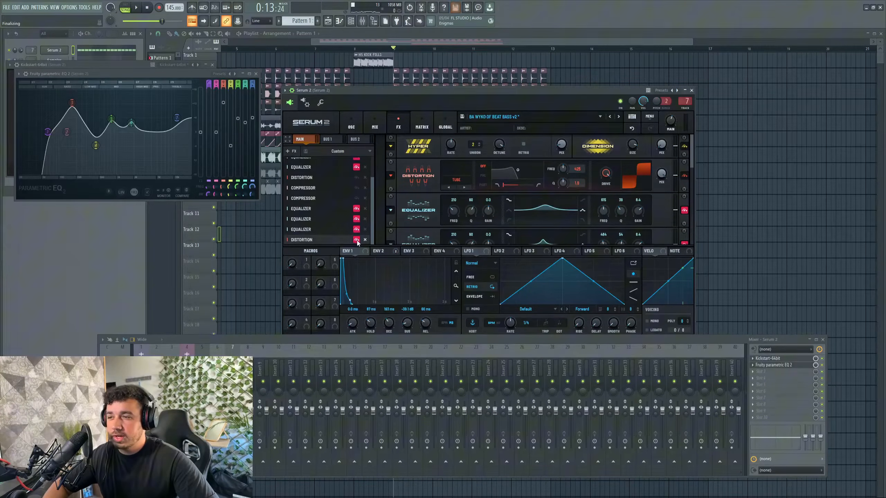
pyautogui.click(356, 240)
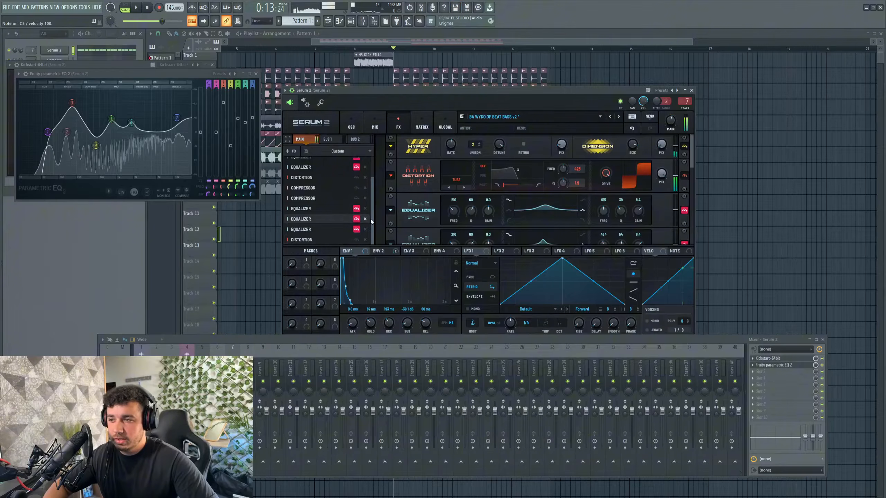
pyautogui.press('space')
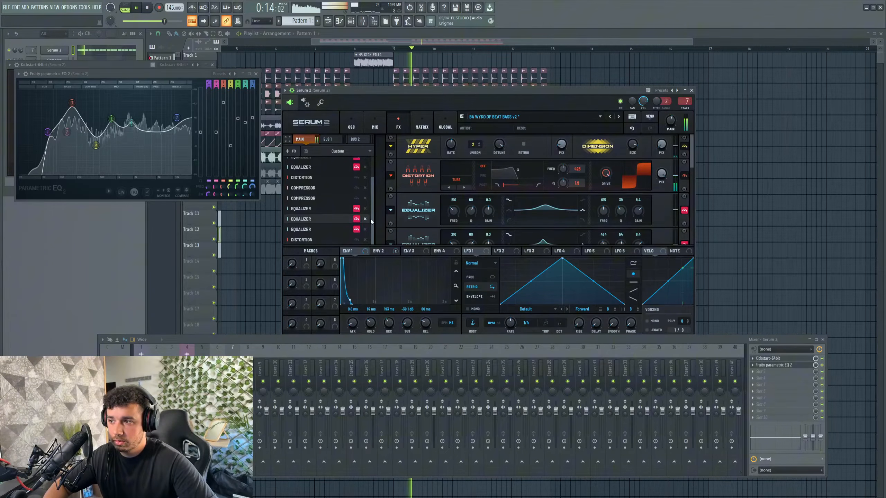
pyautogui.press('space')
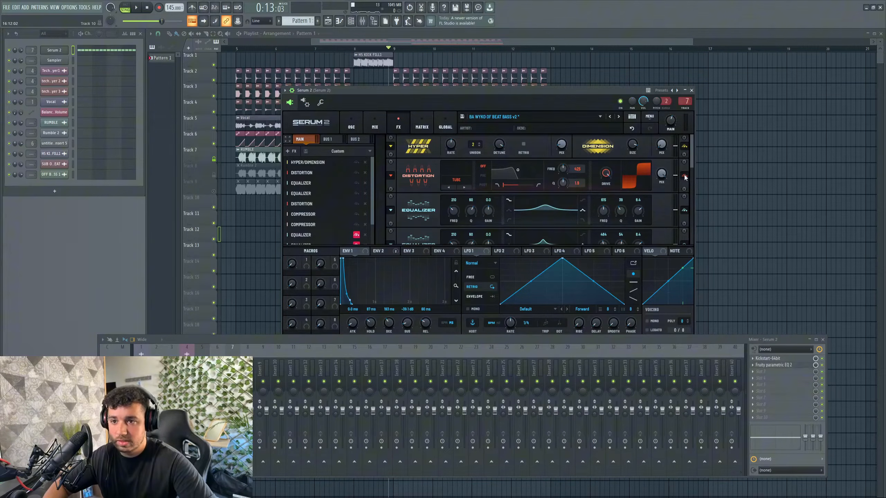
# Step: Examine the equalizer, distortion and compressor settings along Serum 2's effect chain while the bass plays
pyautogui.scroll(-2, 524, 176)
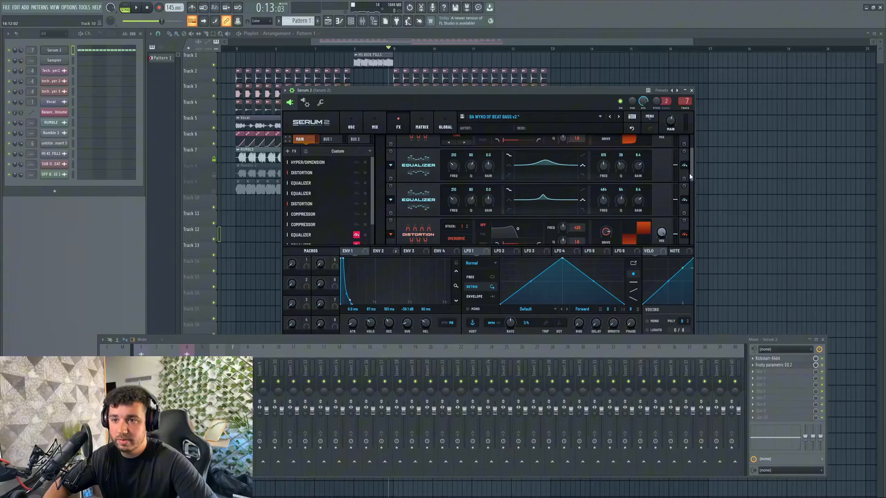
pyautogui.scroll(-3, 691, 177)
pyautogui.scroll(-2, 359, 232)
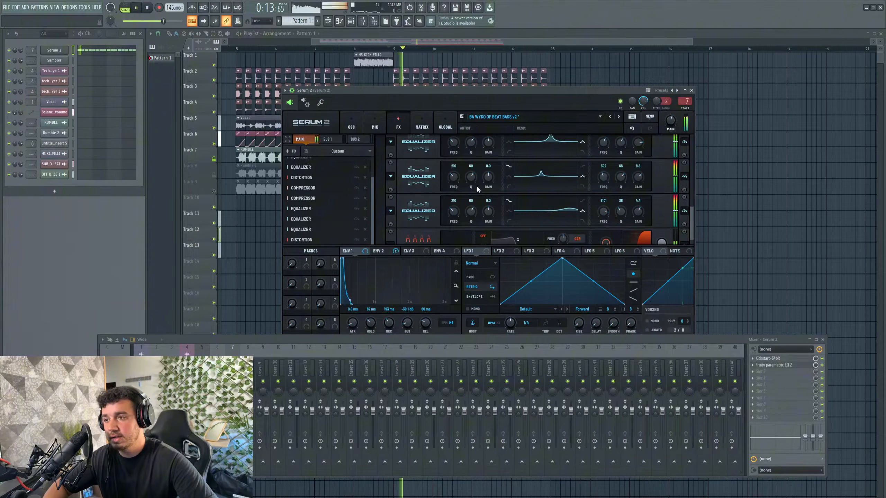
pyautogui.scroll(2, 562, 181)
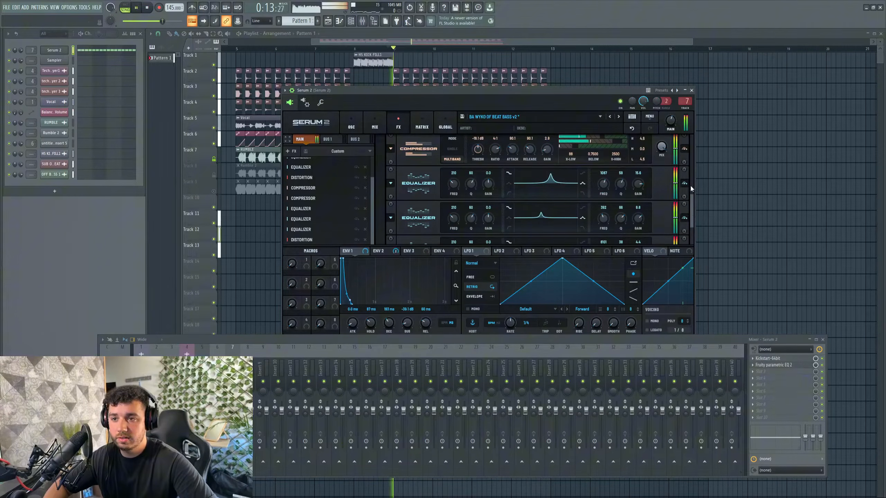
pyautogui.moveTo(692, 196); pyautogui.dragTo(693, 235)
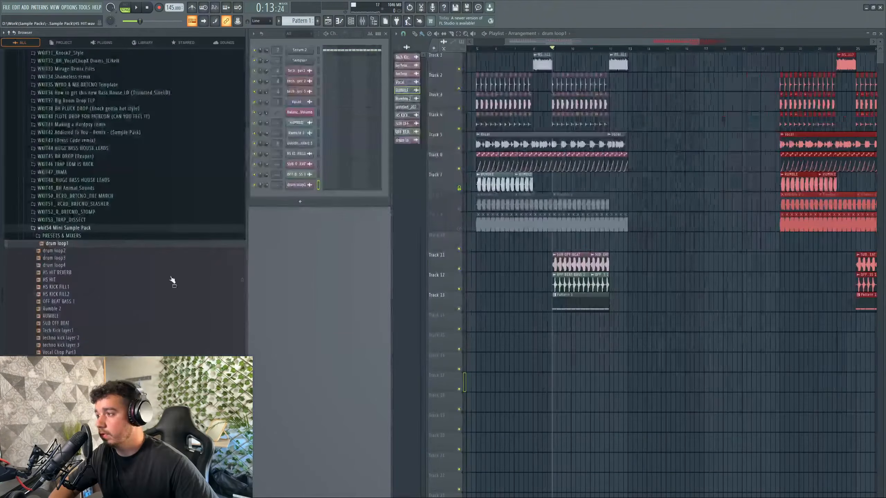
# Step: Layer drum loop1, drum loop3, drum loop2, drum loop4 and HS HIT REVERB on tracks 14 to 18 at bar 13, auditioning the reverb hit alone
pyautogui.moveTo(62, 249); pyautogui.dragTo(383, 325)
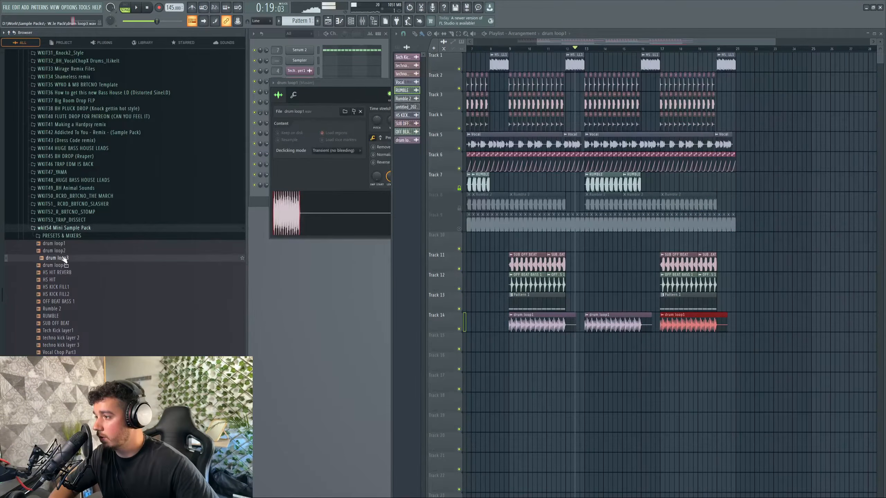
pyautogui.moveTo(64, 259); pyautogui.dragTo(446, 332)
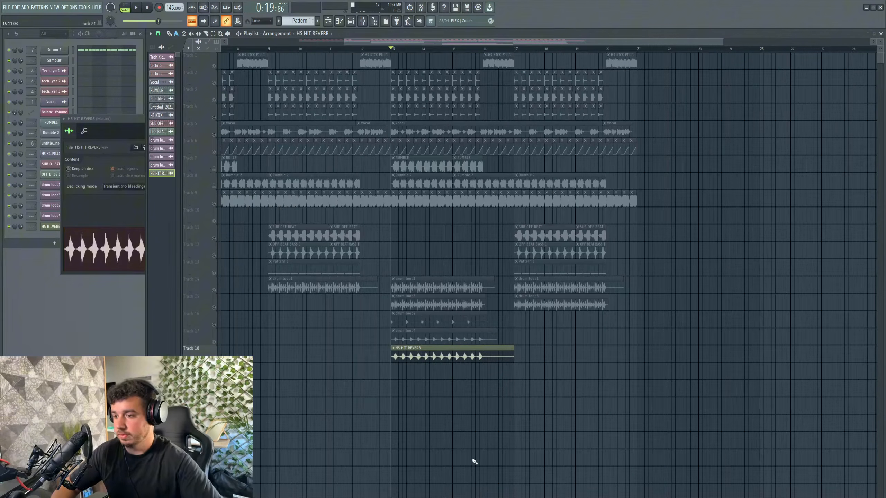
pyautogui.scroll(3, 461, 454)
pyautogui.press('space')
pyautogui.press('space')
pyautogui.rightClick(214, 359)
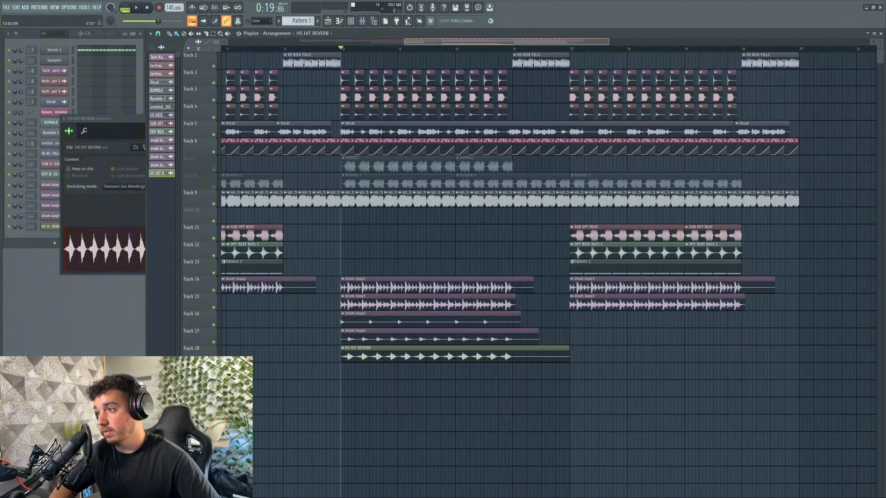
# Step: Play the arrangement from bar 13 to hear all the drum loops and the reverb hit together
pyautogui.press('space')
pyautogui.scroll(-4, 403, 43)
pyautogui.scroll(-5, 403, 42)
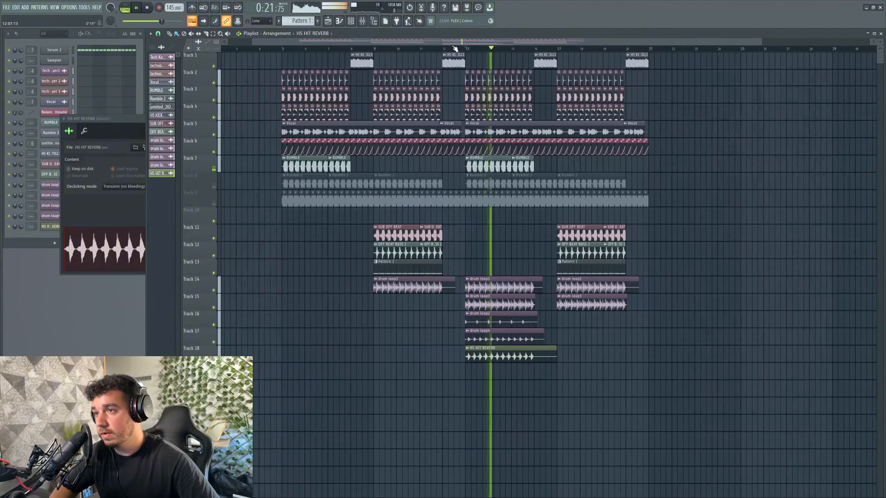
pyautogui.press('space')
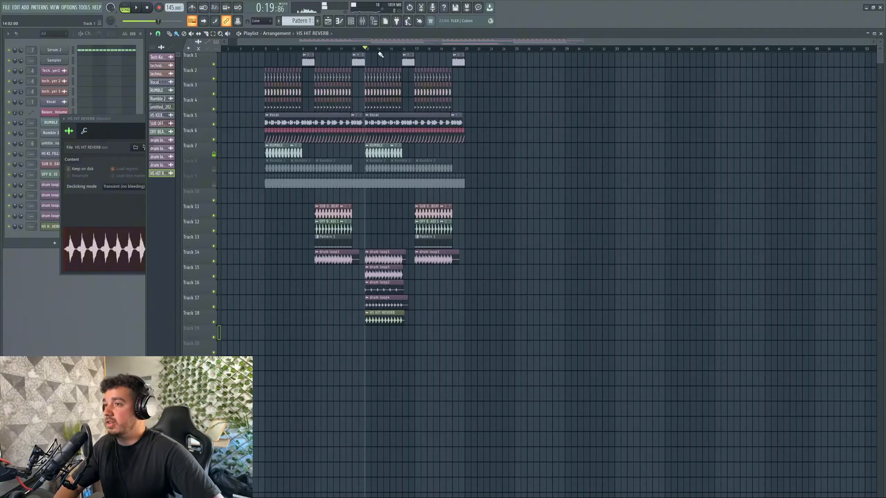
# Step: Collapse playlist tracks 8 and 9 beneath track 7
pyautogui.scroll(5, 483, 147)
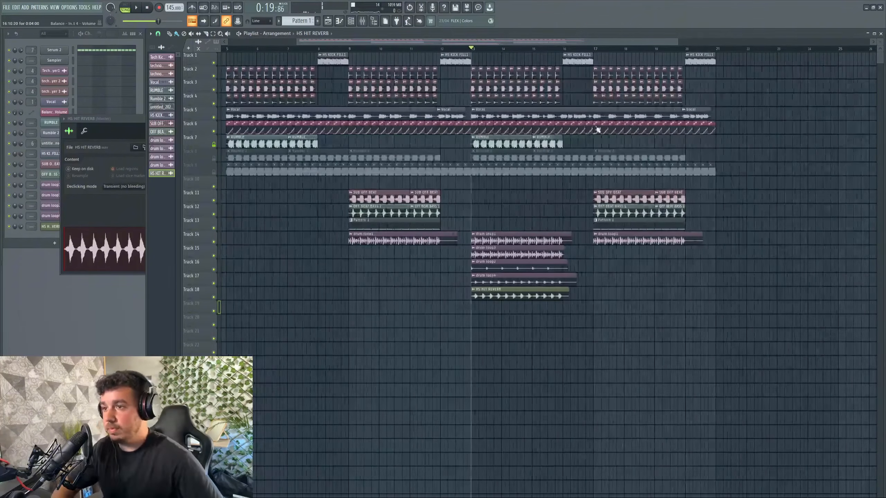
pyautogui.rightClick(200, 154)
pyautogui.click(204, 165)
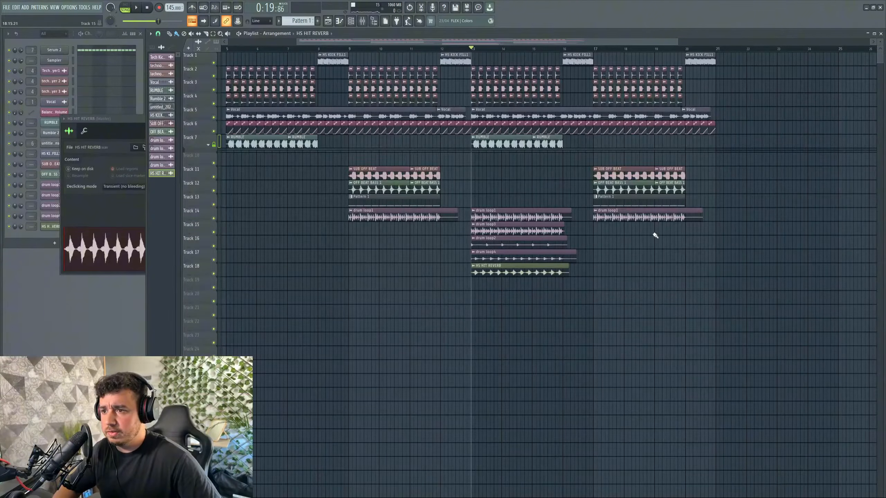
# Step: Highlight the layered drum loops and the off-beat bass clips, and audition SUB OFF BEAT alone on track 11 from bar 9
pyautogui.moveTo(481, 206); pyautogui.dragTo(534, 306)
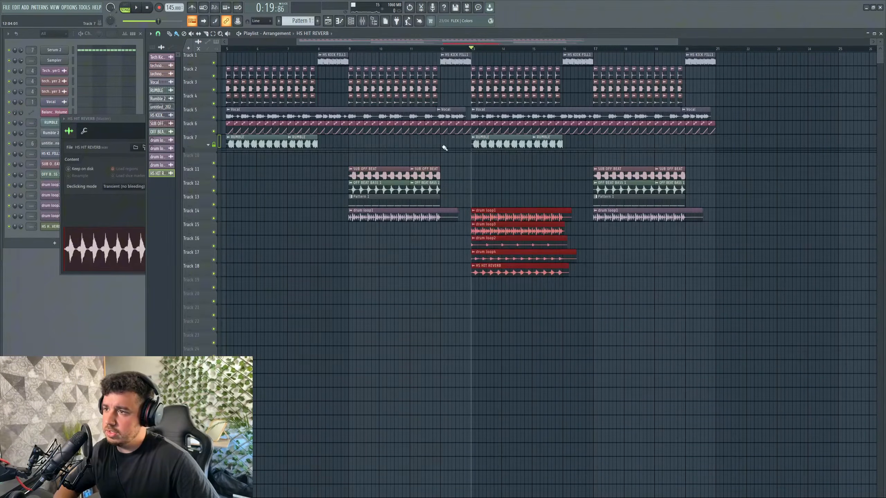
pyautogui.moveTo(345, 171); pyautogui.dragTo(434, 179)
pyautogui.scroll(-2, 351, 43)
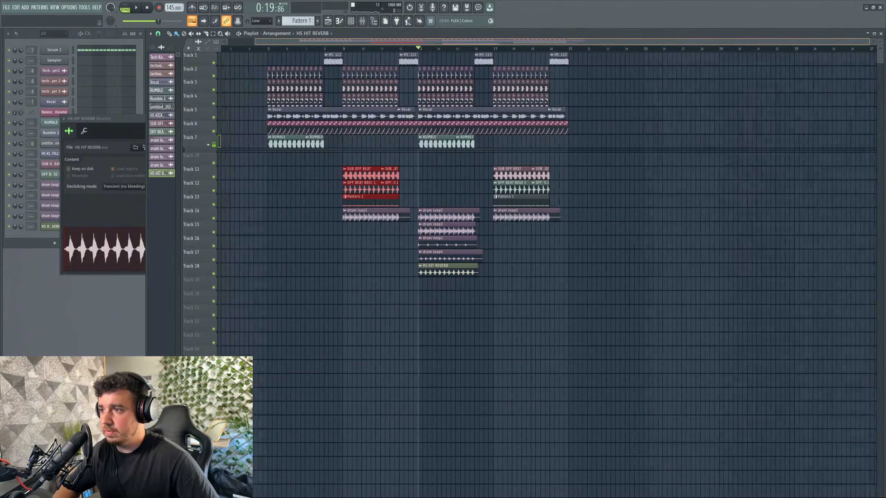
pyautogui.scroll(5, 327, 43)
pyautogui.click(385, 48)
pyautogui.rightClick(214, 176)
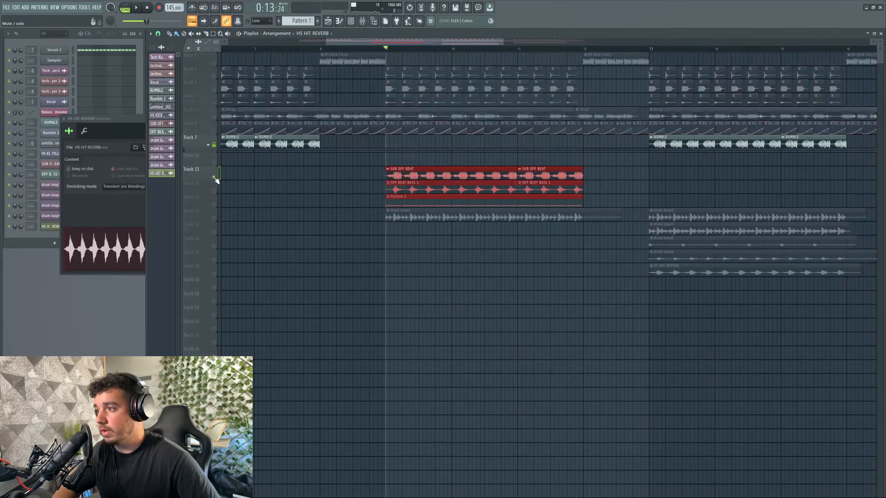
pyautogui.press('space')
pyautogui.press('space')
# Step: Solo tracks 12 and 13 in turn to hear OFF BEAT BASS 1 and the Serum pattern separately from bar 9
pyautogui.rightClick(214, 191)
pyautogui.press('space')
pyautogui.press('space')
pyautogui.rightClick(214, 205)
pyautogui.press('space')
pyautogui.scroll(-2, 244, 240)
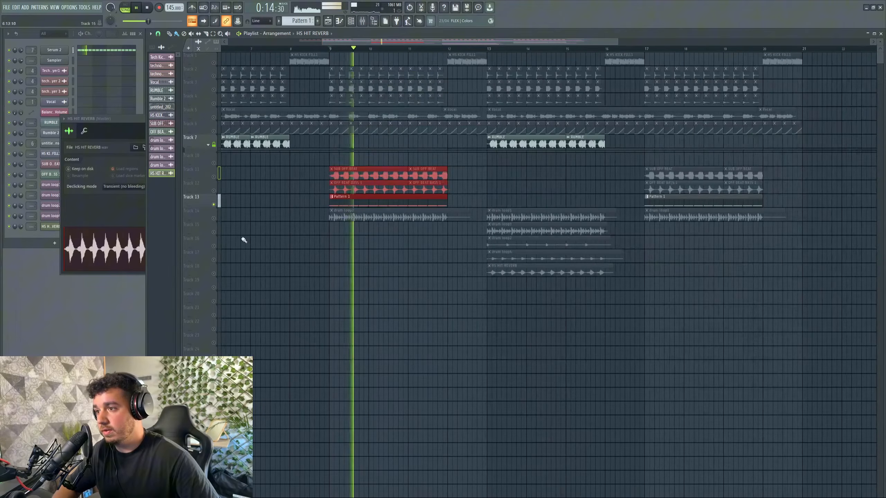
pyautogui.press('space')
# Step: Bring tracks 12 and 11 back in one at a time, restore all tracks, and play the full mix from bar 9
pyautogui.click(214, 191)
pyautogui.press('space')
pyautogui.click(214, 177)
pyautogui.press('space')
pyautogui.rightClick(214, 176)
pyautogui.press('space')
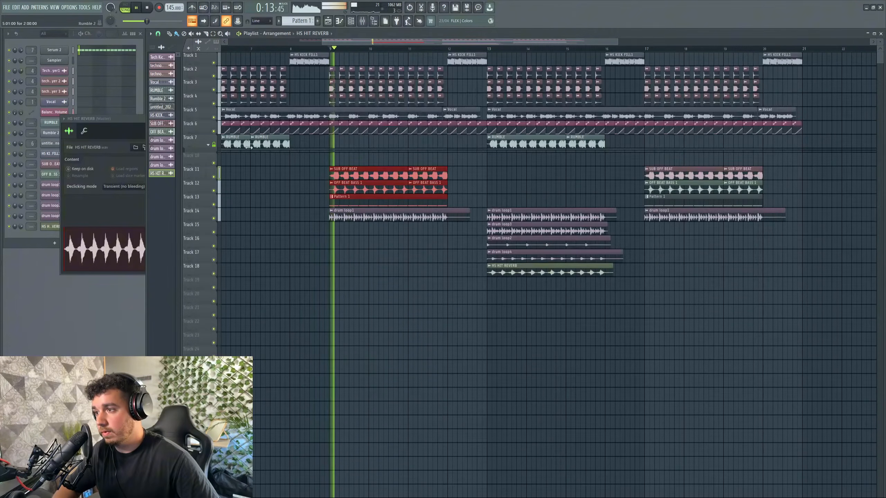
pyautogui.scroll(-3, 362, 42)
pyautogui.press('space')
# Step: Copy the kick clips on tracks 2 to 4 to bars 25 and 29
pyautogui.scroll(-3, 351, 131)
pyautogui.scroll(5, 352, 130)
pyautogui.moveTo(476, 64); pyautogui.dragTo(361, 94)
pyautogui.scroll(-1, 424, 66)
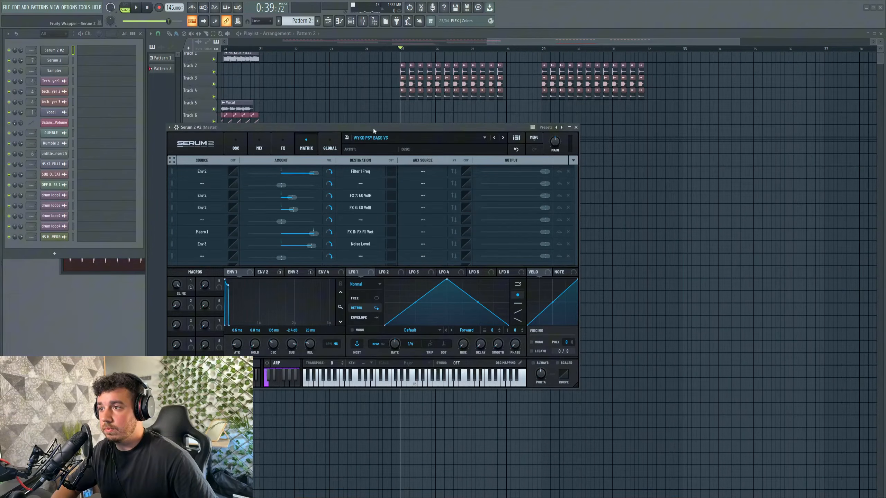
# Step: Fill one bar of Pattern 2 with repeated D4 notes for the WYKO PSY BASS V3 preset, ending in two short notes
pyautogui.moveTo(373, 128); pyautogui.dragTo(439, 340)
pyautogui.click(281, 169)
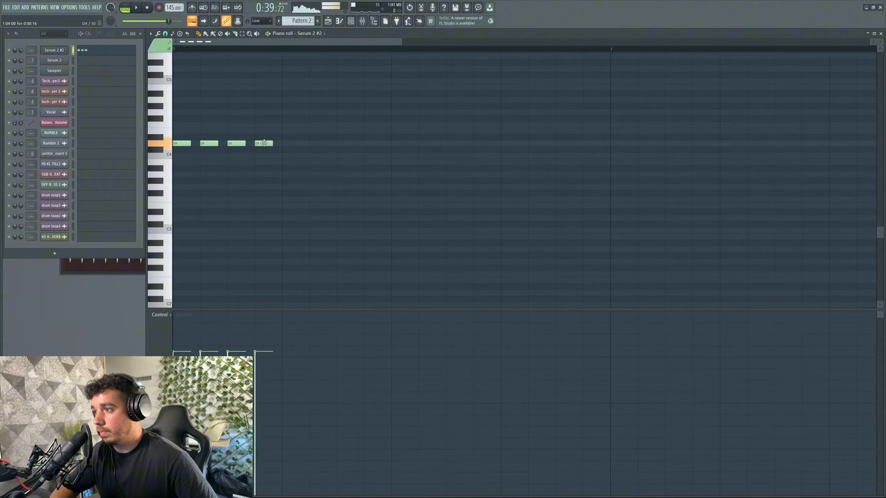
pyautogui.hotkey('ctrl', 'b')
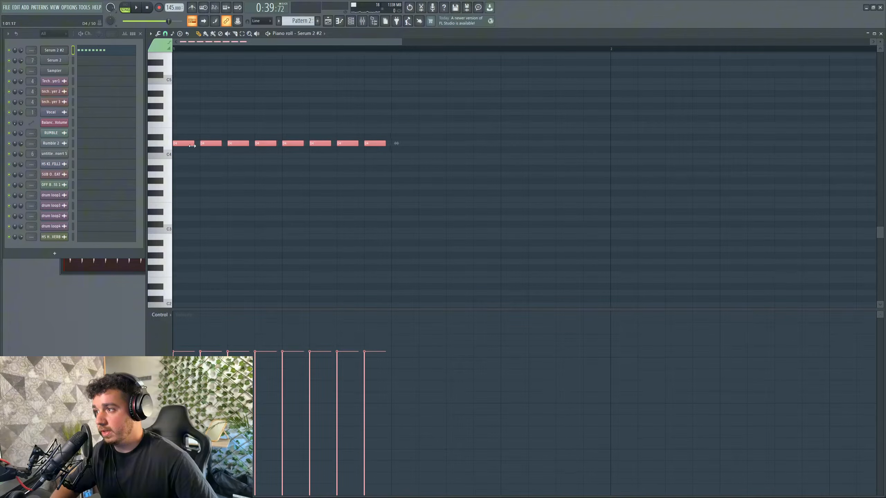
pyautogui.press('space')
pyautogui.hotkey('ctrl', 'b')
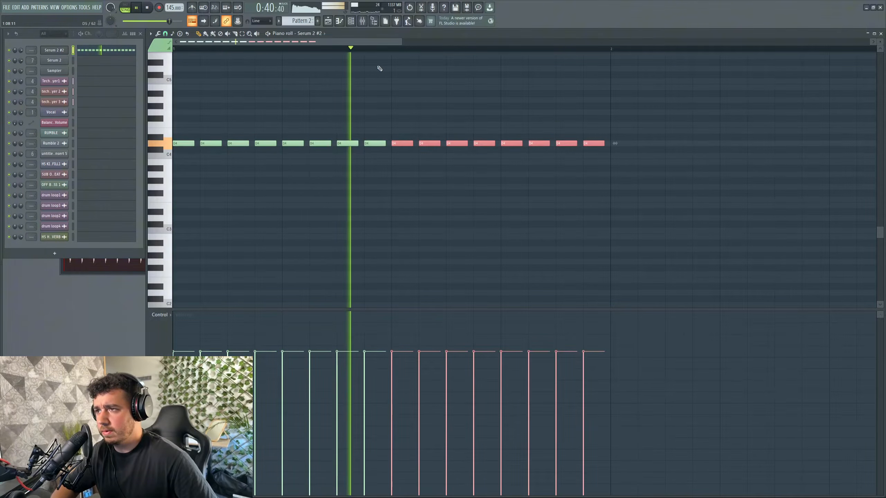
pyautogui.scroll(-3, 456, 111)
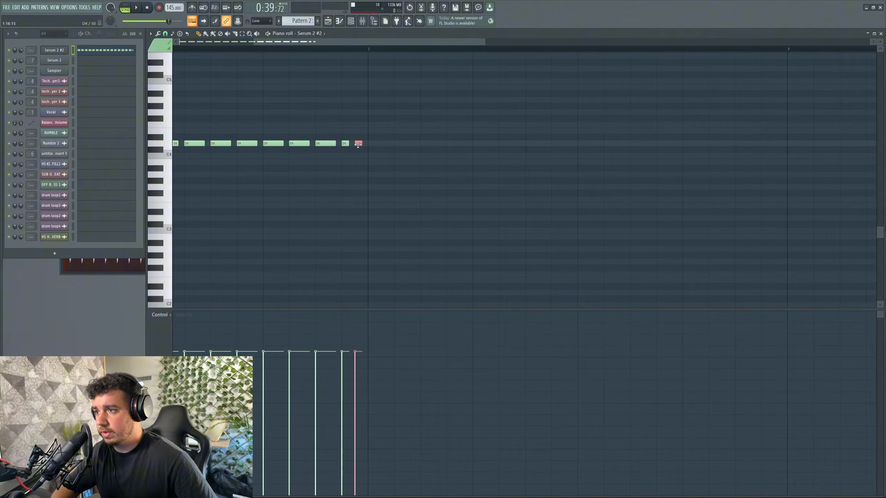
# Step: Duplicate the first bar of D4 notes in Pattern 2 into bar 2
pyautogui.scroll(-3, 435, 109)
pyautogui.hotkey('ctrl', 'a')
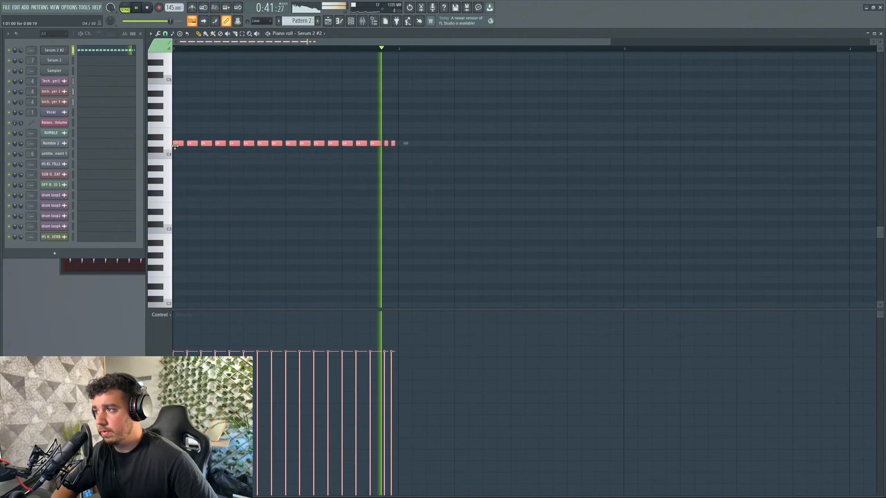
pyautogui.hotkey('ctrl', 'b')
pyautogui.moveTo(460, 139); pyautogui.dragTo(404, 139)
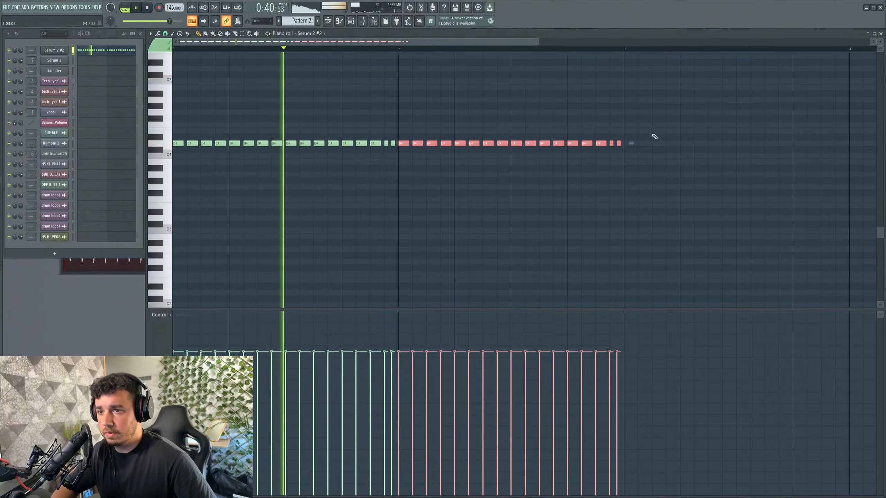
# Step: Replace the two short notes ending bar 2 with one regular note and raise that bar's last four notes to D5
pyautogui.moveTo(616, 143); pyautogui.dragTo(609, 144)
pyautogui.hotkey('ctrl', 'z')
pyautogui.moveTo(658, 116); pyautogui.dragTo(576, 157)
pyautogui.rightClick(573, 143)
pyautogui.moveTo(662, 129); pyautogui.dragTo(587, 140)
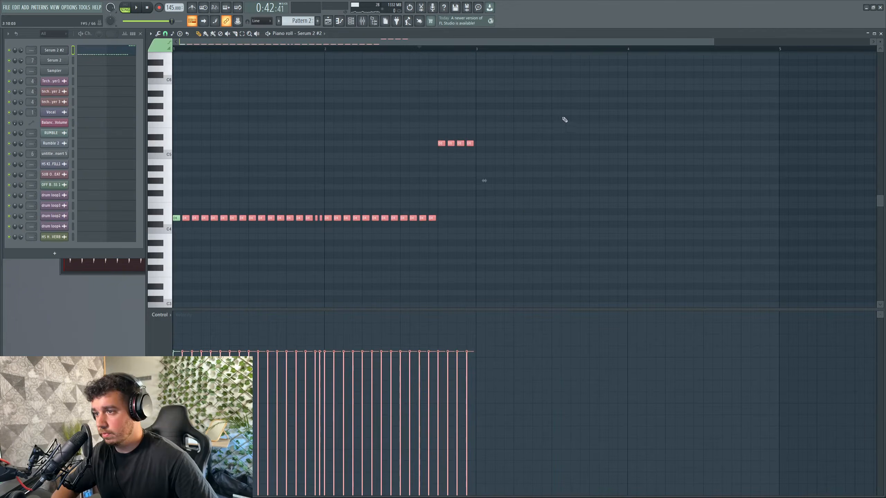
# Step: Copy the whole two-bar phrase into bars 3 and 4 of Pattern 2 and play it
pyautogui.moveTo(550, 115); pyautogui.dragTo(172, 271)
pyautogui.moveTo(176, 219); pyautogui.dragTo(478, 219)
pyautogui.press('space')
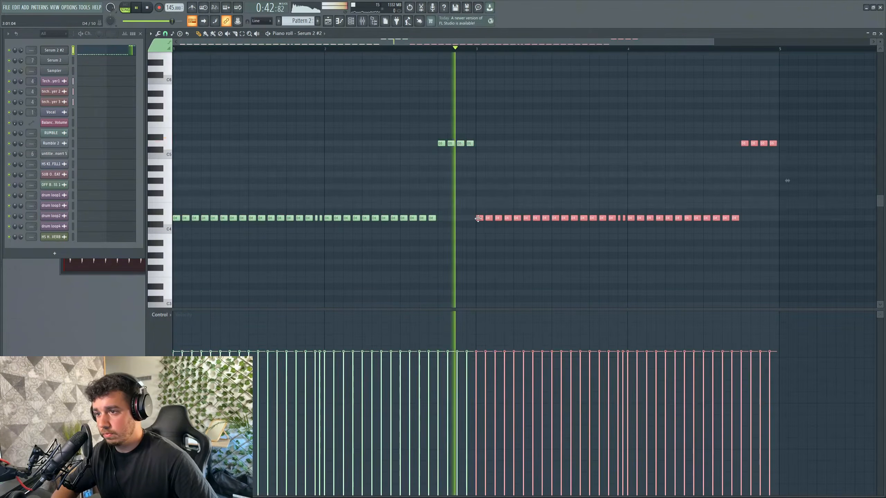
# Step: Raise the first of the four D5 notes ending bar 2 to D6 and play the pattern
pyautogui.moveTo(438, 128); pyautogui.dragTo(453, 158)
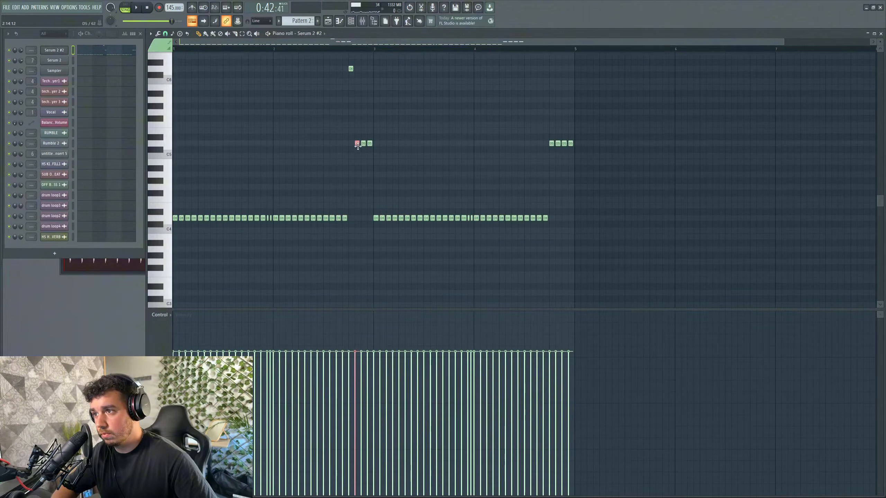
pyautogui.press('space')
pyautogui.scroll(-1, 359, 51)
pyautogui.press('space')
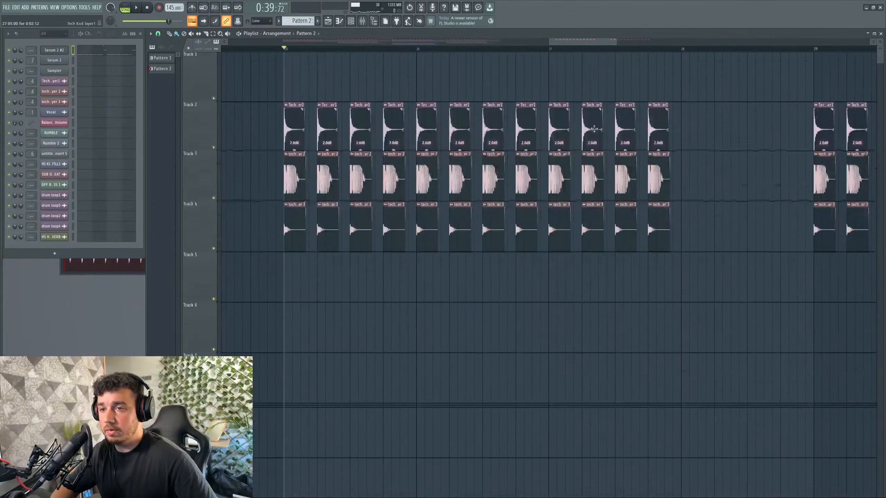
# Step: Place the Vocal Chop Part3 sample on track 5 at bar 25 and trim it to four bars
pyautogui.scroll(-2, 586, 115)
pyautogui.scroll(2, 515, 98)
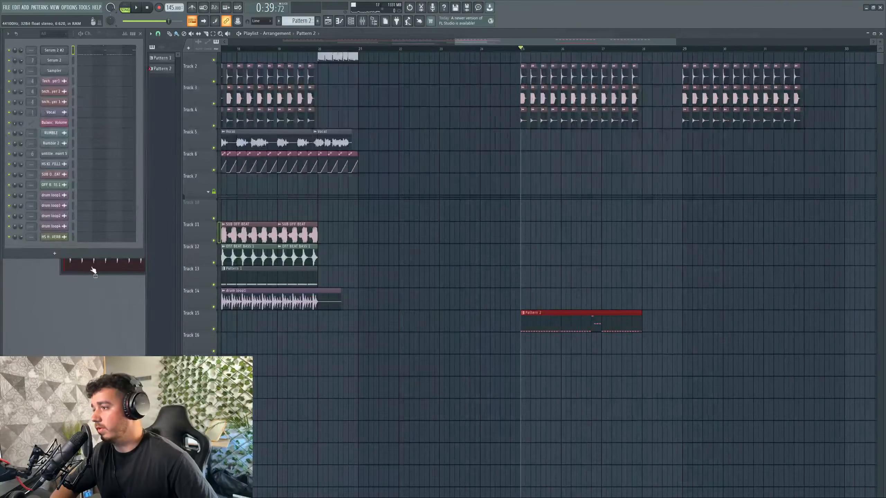
pyautogui.moveTo(1, 270)
pyautogui.click(60, 353)
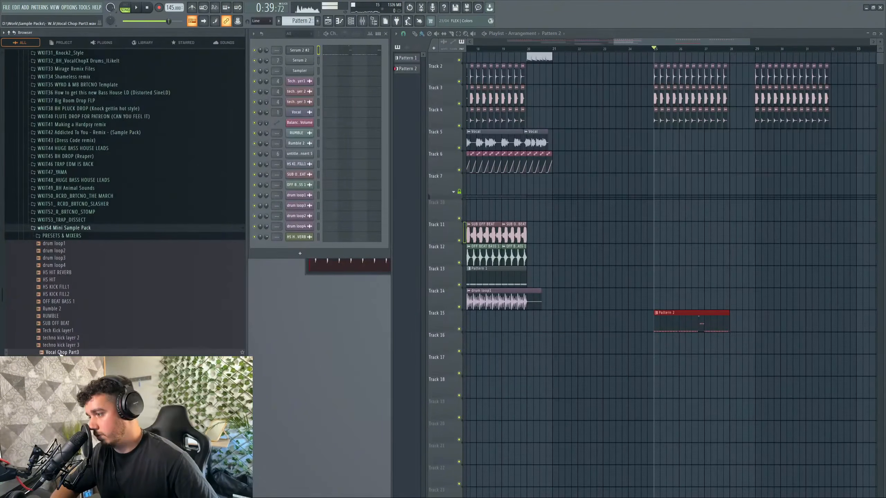
pyautogui.moveTo(60, 353); pyautogui.dragTo(536, 140)
pyautogui.press('space')
pyautogui.scroll(-2, 536, 138)
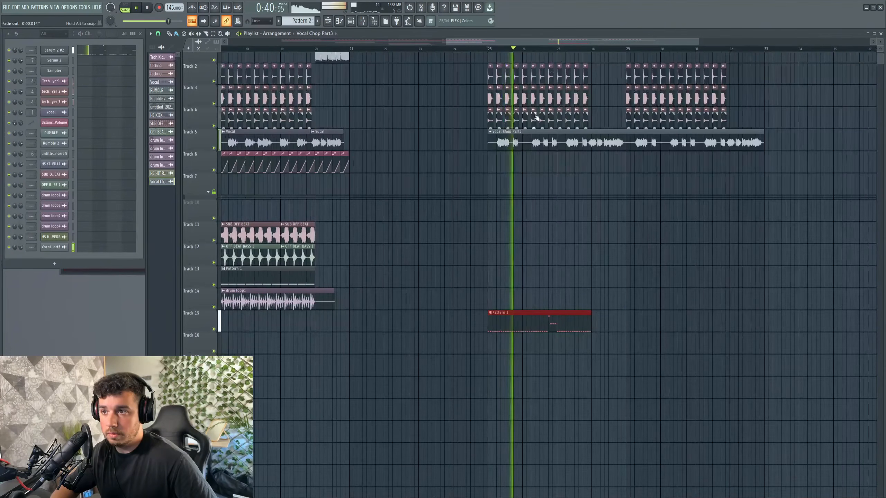
pyautogui.scroll(-2, 575, 63)
pyautogui.moveTo(596, 132); pyautogui.dragTo(499, 128)
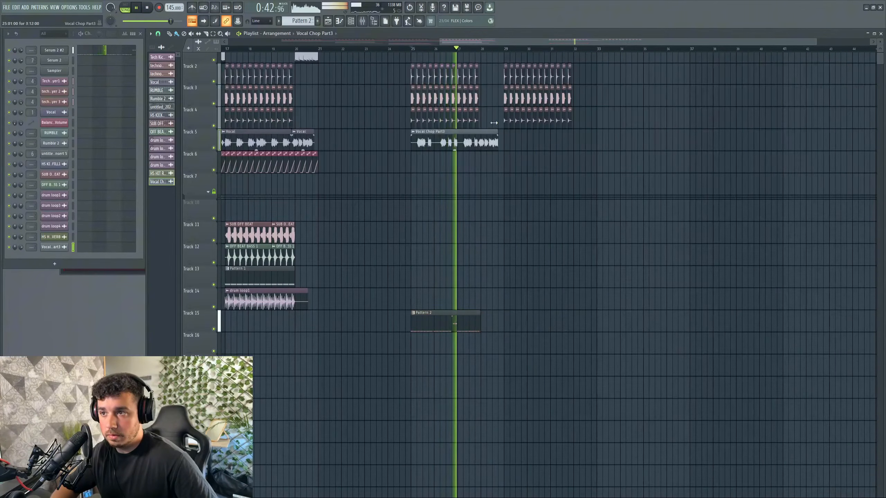
pyautogui.press('space')
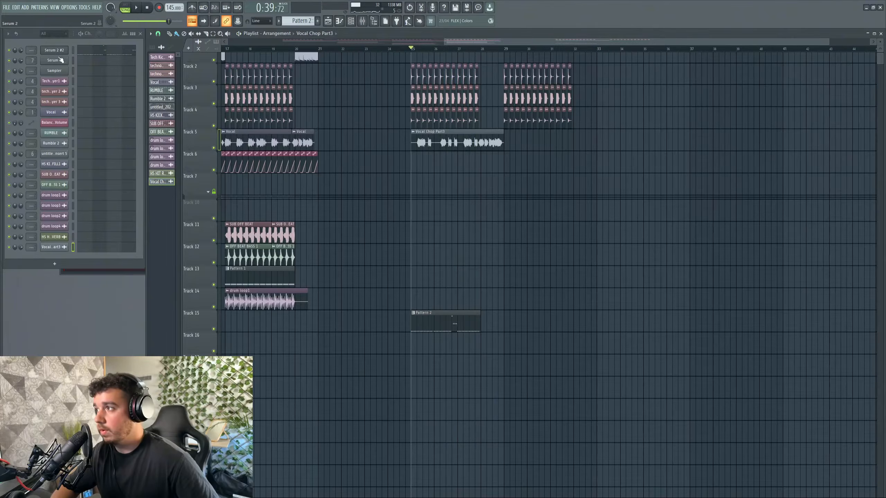
# Step: Route the Serum 2 #2 psy bass to a free mixer track and load Kickstart-64bit in its first effect slot
pyautogui.click(54, 49)
pyautogui.click(279, 340)
pyautogui.rightClick(669, 353)
pyautogui.click(725, 384)
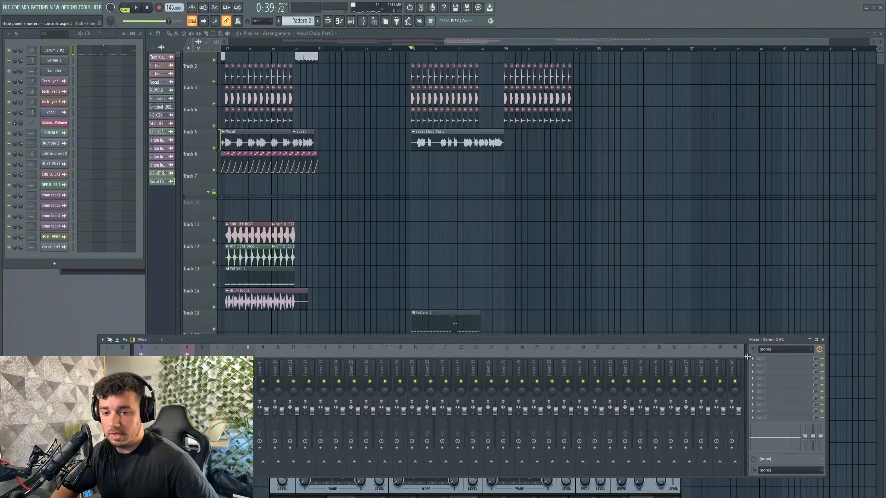
pyautogui.click(752, 358)
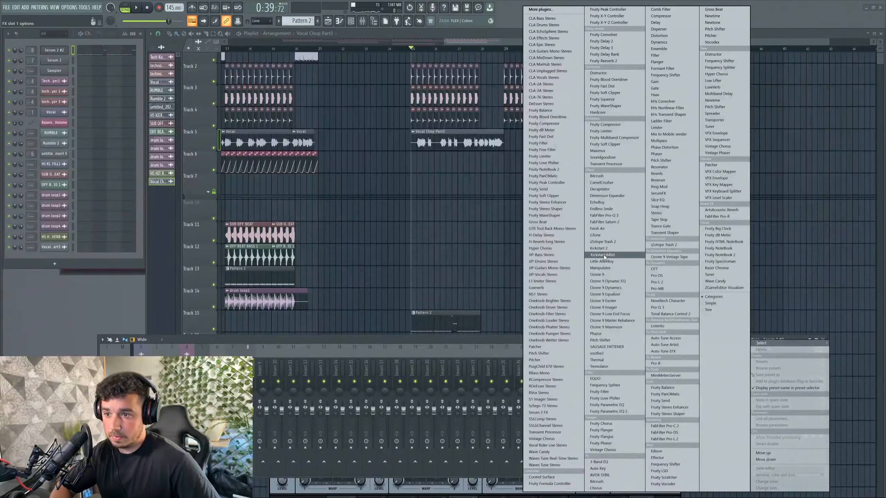
pyautogui.click(603, 255)
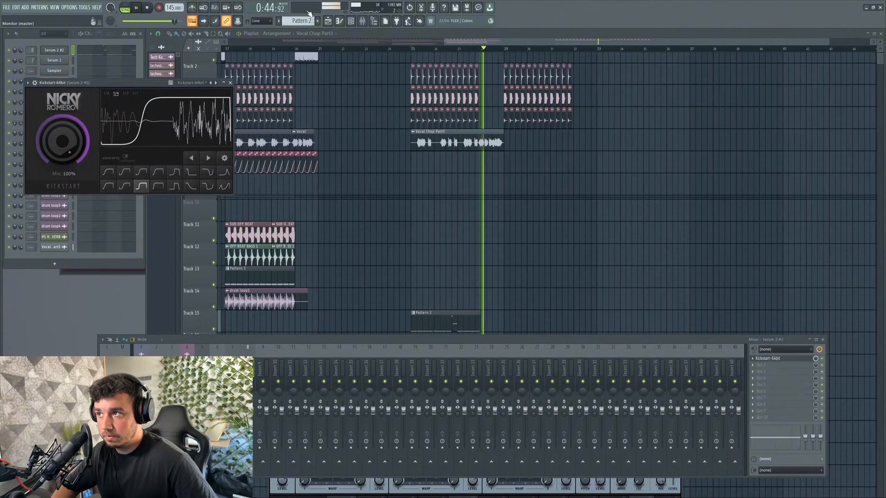
# Step: Play the arrangement from bar 25 to hear the ducked psy bass with the kicks and vocal chop
pyautogui.click(415, 48)
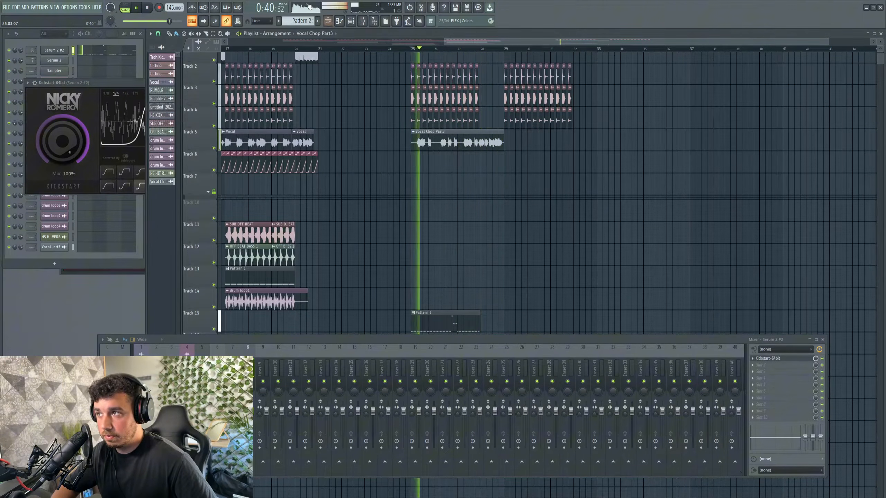
pyautogui.scroll(-2, 460, 133)
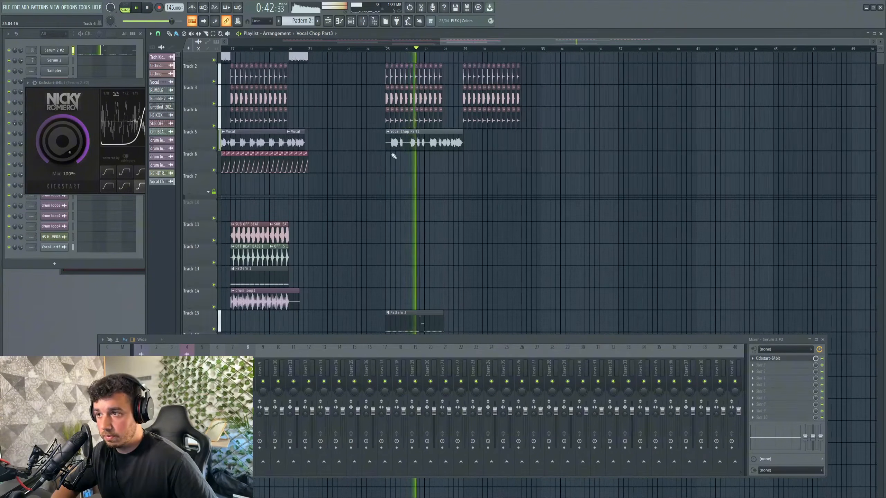
pyautogui.scroll(-1, 480, 153)
pyautogui.press('space')
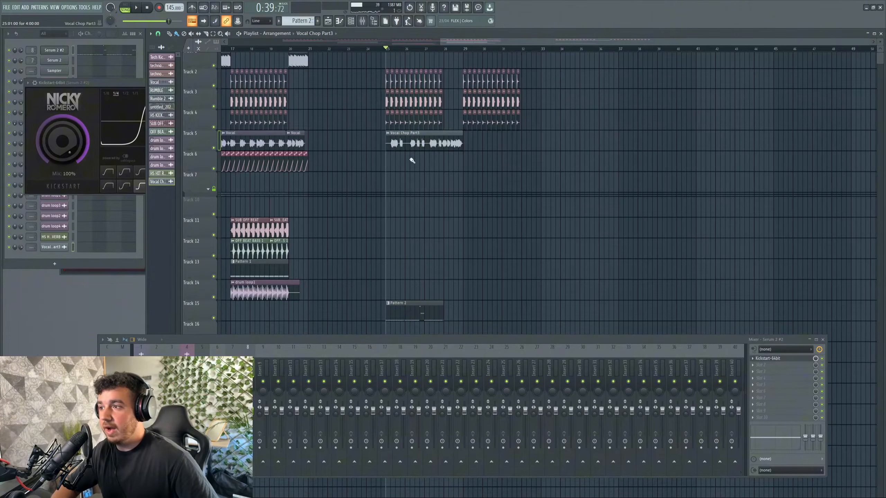
# Step: Route the Vocal Chop Part3 clip to the same mixer track as the Vocal clip
pyautogui.doubleClick(408, 145)
pyautogui.moveTo(367, 159); pyautogui.dragTo(223, 160)
pyautogui.doubleClick(345, 142)
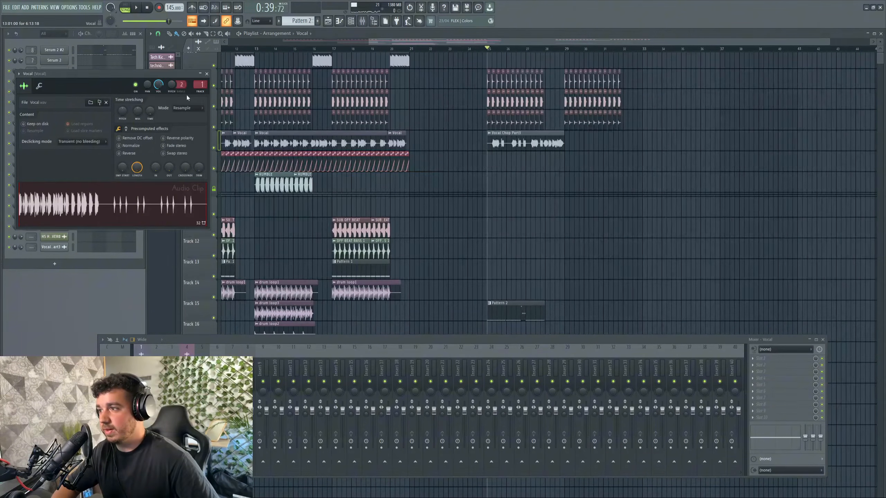
pyautogui.doubleClick(508, 141)
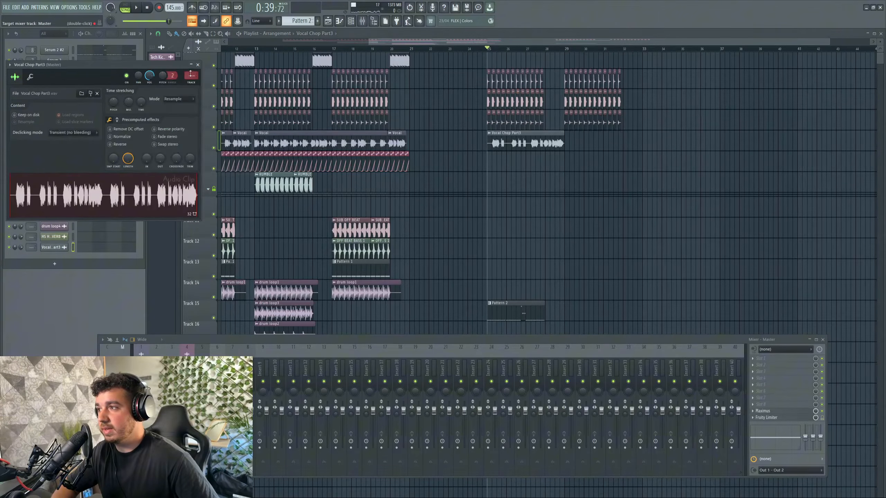
# Step: Copy the volume automation on track 6 under the vocal chop at bars 25 to 28 and play the section
pyautogui.moveTo(451, 153); pyautogui.dragTo(339, 168)
pyautogui.scroll(4, 333, 155)
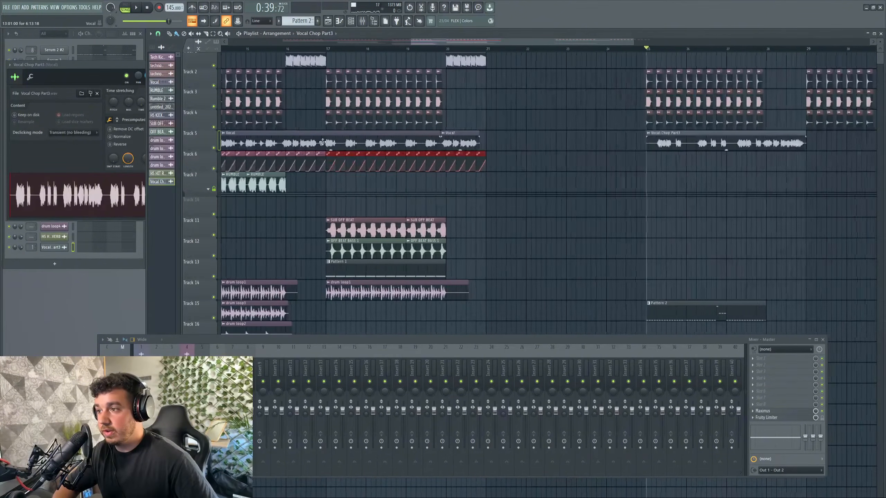
pyautogui.moveTo(549, 164); pyautogui.dragTo(652, 161)
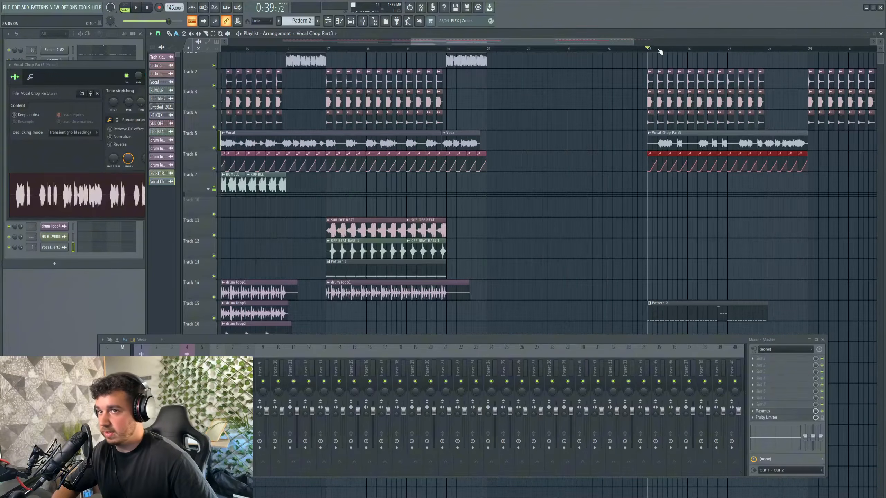
pyautogui.press('space')
pyautogui.scroll(-2, 610, 54)
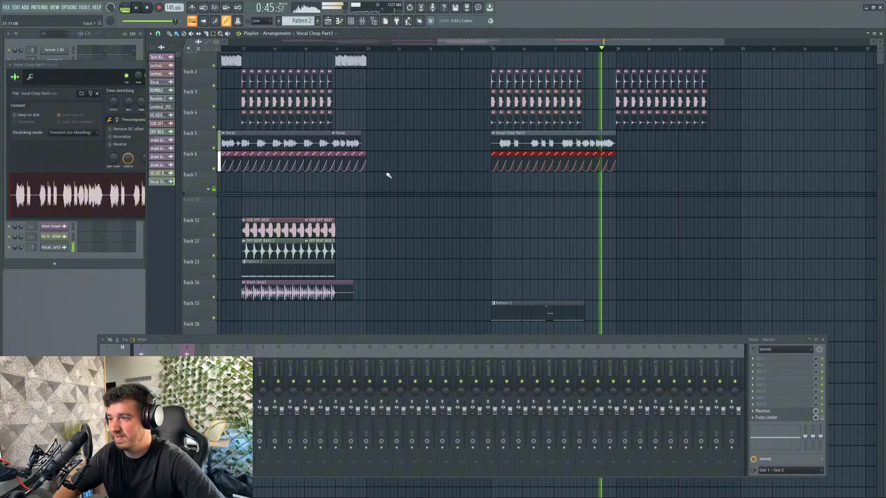
pyautogui.press('space')
# Step: Delete the kick clips at bar 29 on tracks 2 to 4 and duplicate the section starting at bar 25 to bar 33
pyautogui.moveTo(636, 78); pyautogui.dragTo(502, 123)
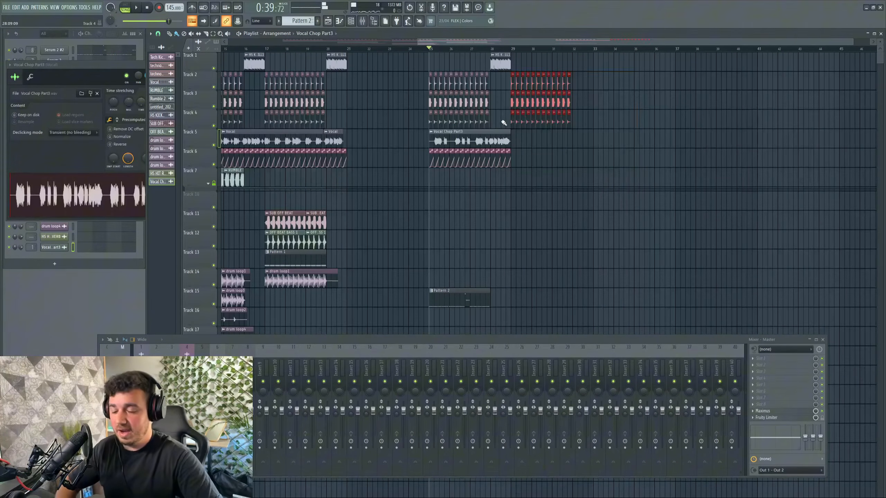
pyautogui.press('Delete')
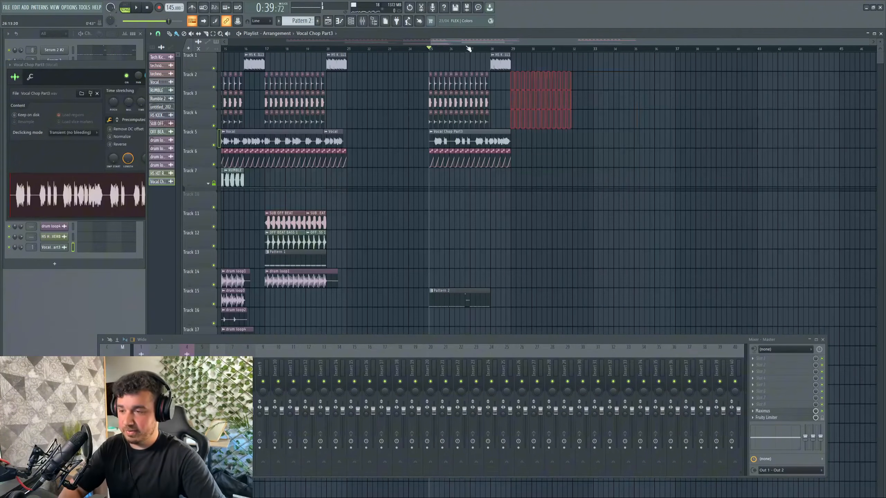
pyautogui.scroll(-3, 467, 49)
pyautogui.scroll(-3, 467, 49)
pyautogui.moveTo(722, 263); pyautogui.dragTo(572, 48)
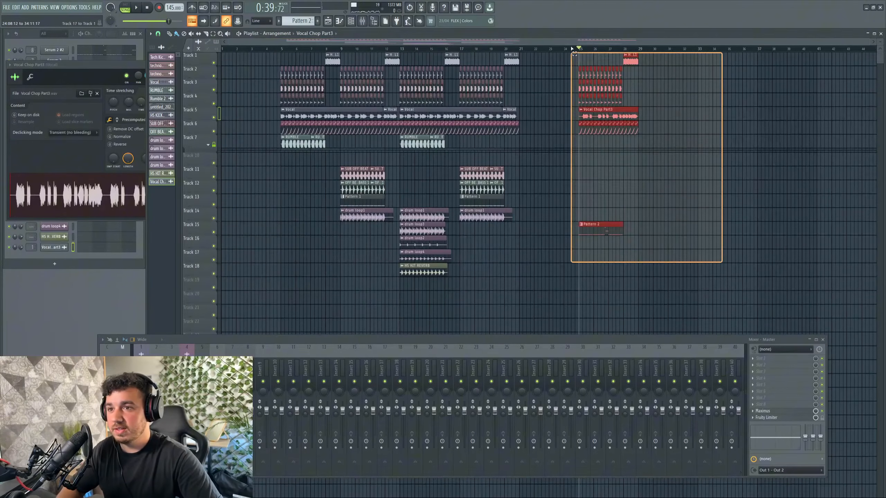
pyautogui.hotkey('ctrl', 'b')
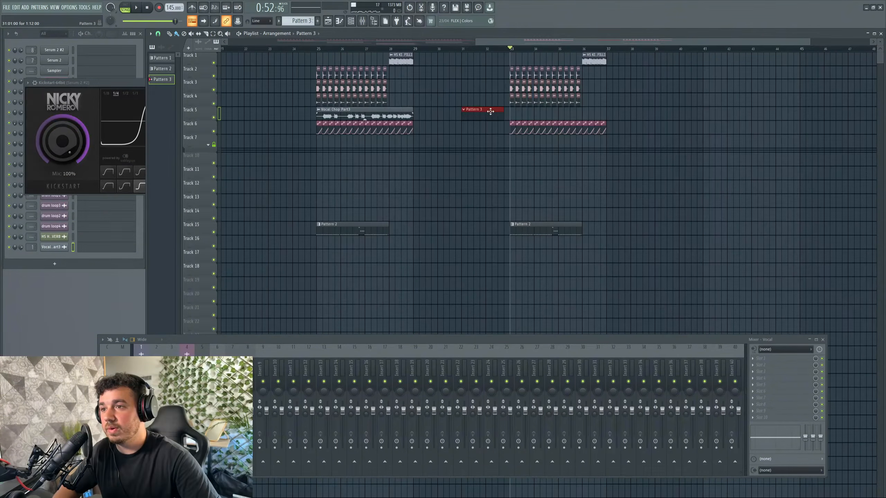
# Step: Move the Pattern 3 clip on track 5 to bar 33 and insert a new Serum 2 with the SC WYKO SCREECH preset
pyautogui.moveTo(485, 111); pyautogui.dragTo(533, 112)
pyautogui.rightClick(66, 50)
pyautogui.moveTo(95, 95)
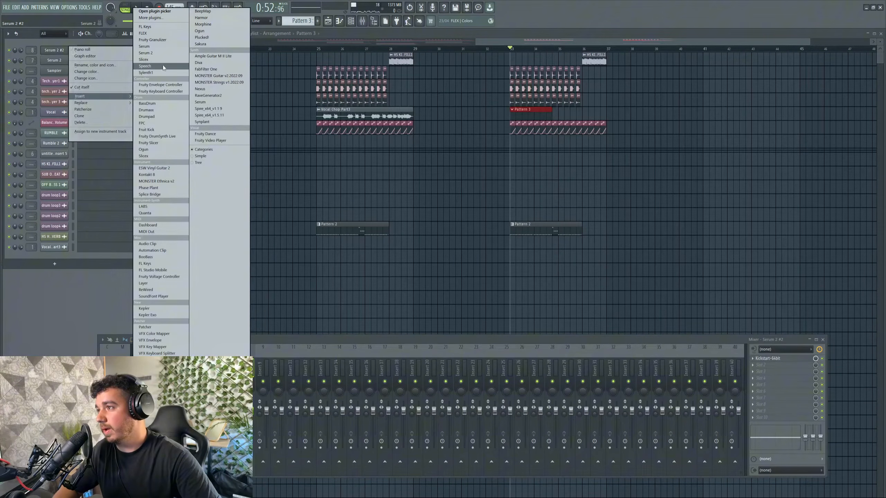
pyautogui.click(153, 53)
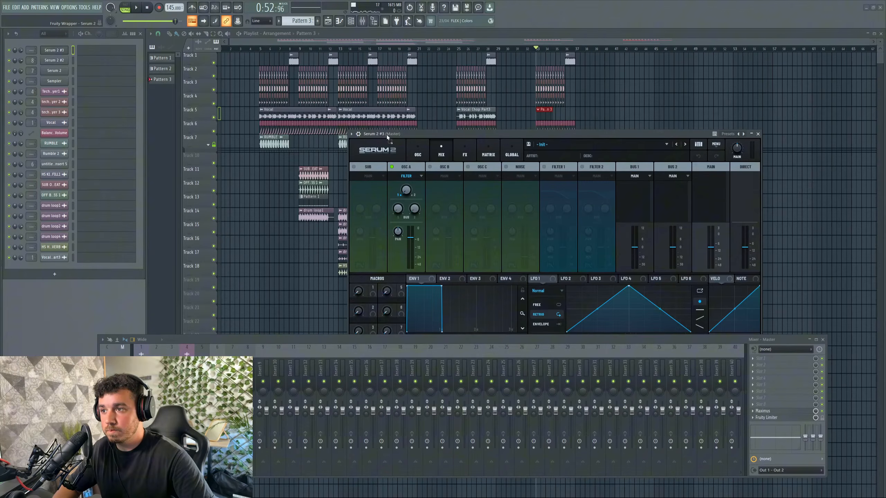
pyautogui.click(511, 149)
pyautogui.moveTo(528, 136); pyautogui.dragTo(563, 175)
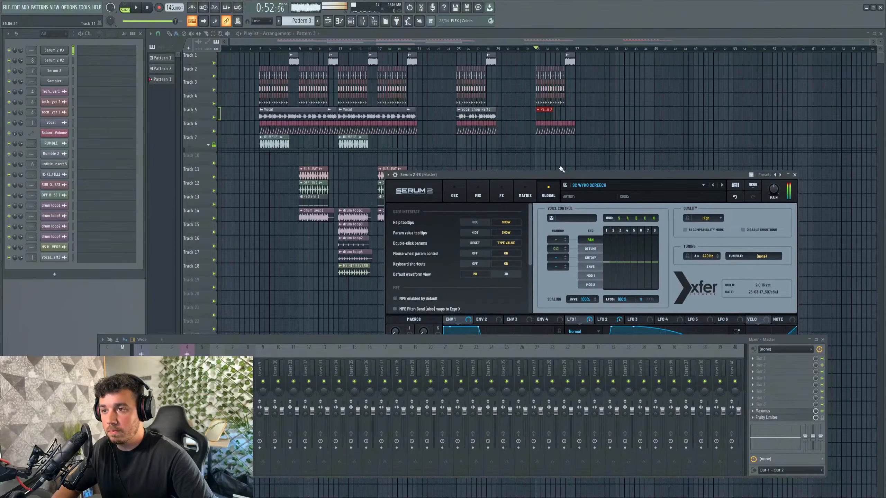
# Step: Route the SC WYKO SCREECH synth to mixer track 9 and load Kickstart-64bit in its first effect slot
pyautogui.middleClick(581, 59)
pyautogui.scroll(4, 572, 61)
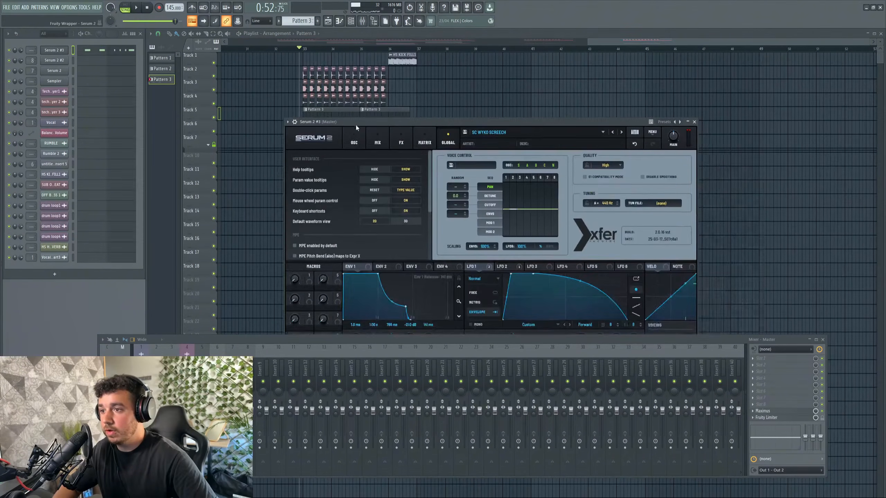
pyautogui.click(353, 140)
pyautogui.moveTo(473, 122); pyautogui.dragTo(315, 109)
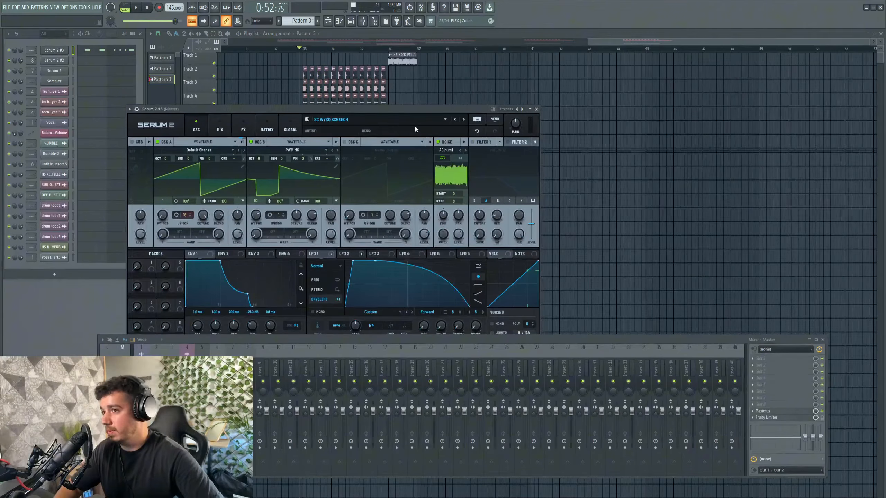
pyautogui.click(137, 110)
pyautogui.hotkey('ctrl', 'shift', 'l')
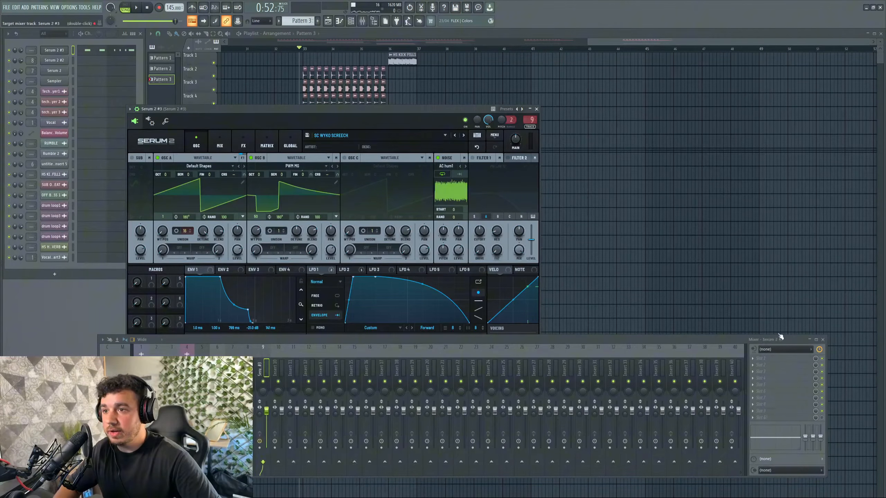
pyautogui.click(770, 360)
# Step: Set the screech's Kickstart to the fourth curve of the second row while playing from bar 33, and reposition the mixer
pyautogui.press('space')
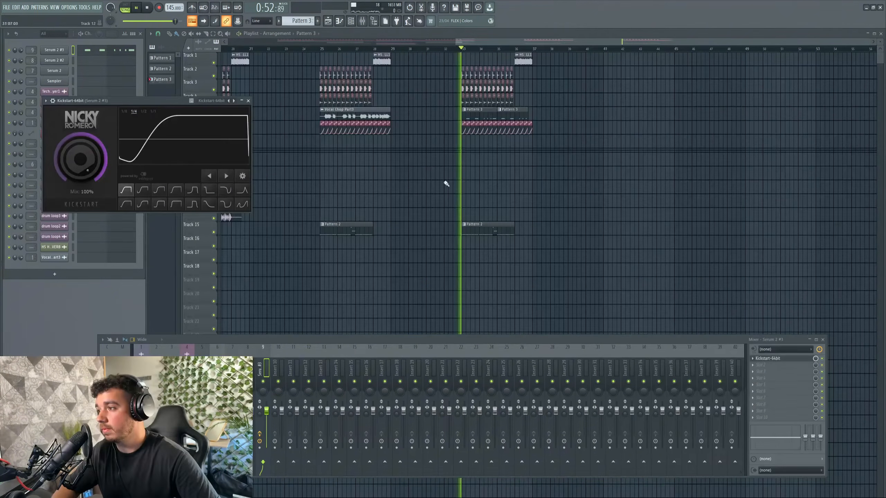
pyautogui.click(176, 204)
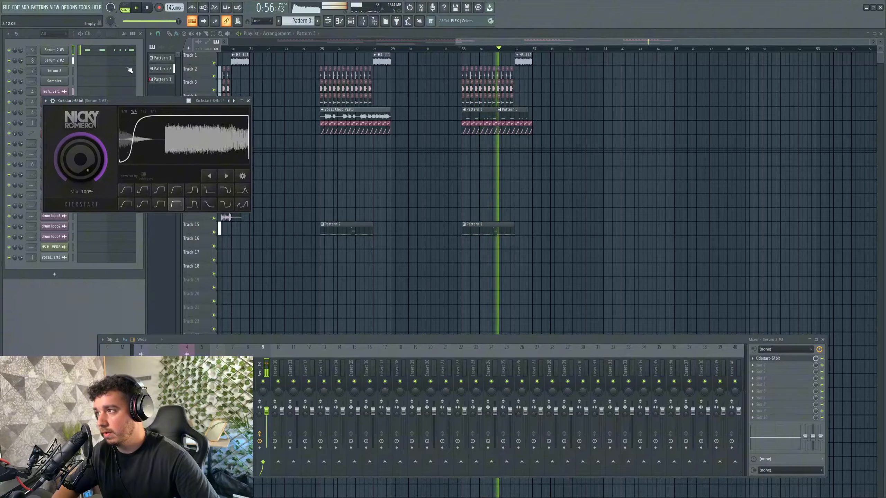
pyautogui.moveTo(300, 343); pyautogui.dragTo(291, 273)
pyautogui.press('space')
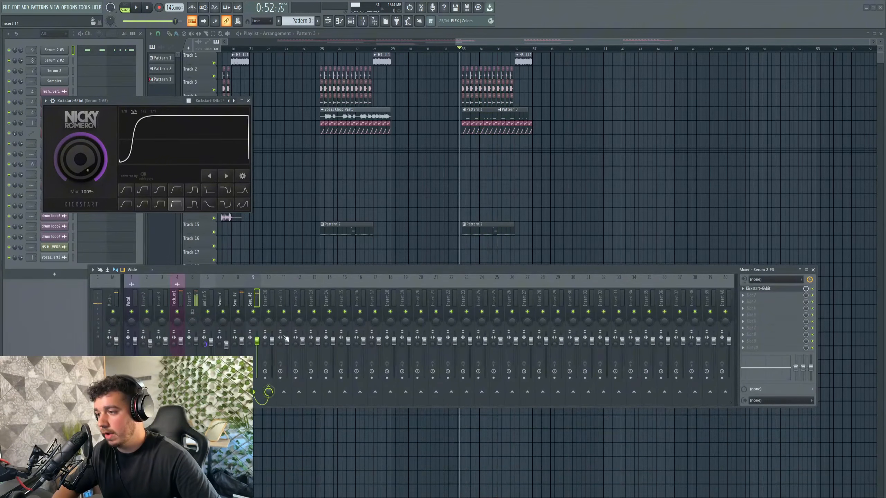
# Step: Load H-Delay Stereo in the first effect slot of mixer track 10 and play the screech section to hear it
pyautogui.click(269, 301)
pyautogui.click(767, 288)
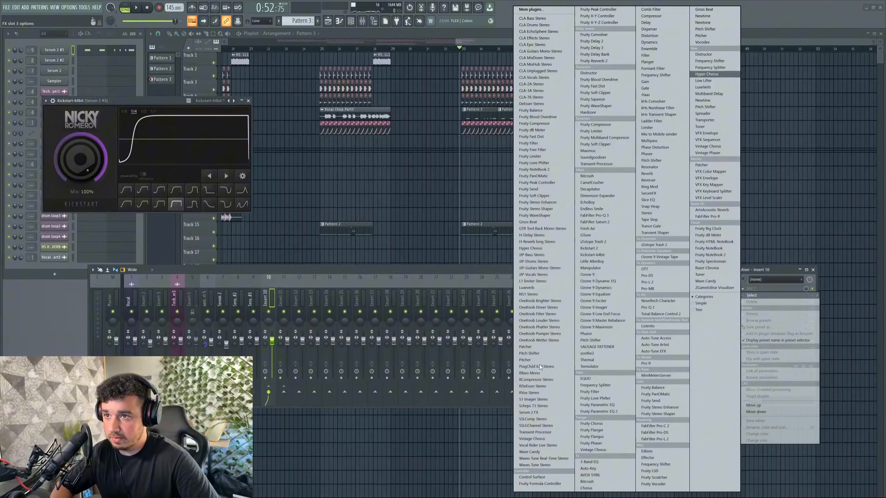
pyautogui.click(531, 235)
pyautogui.press('space')
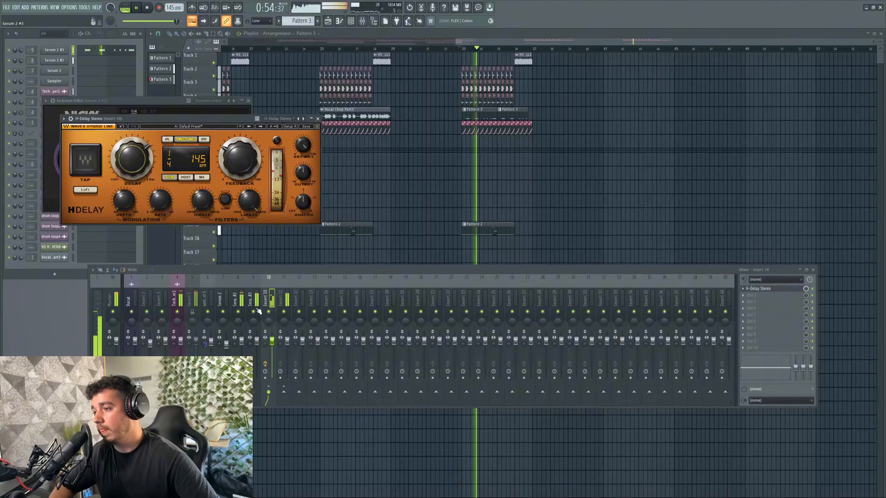
pyautogui.press('space')
# Step: Load Endless Smile and Fruity Balance in the first two effect slots of mixer track 11
pyautogui.click(284, 300)
pyautogui.click(782, 297)
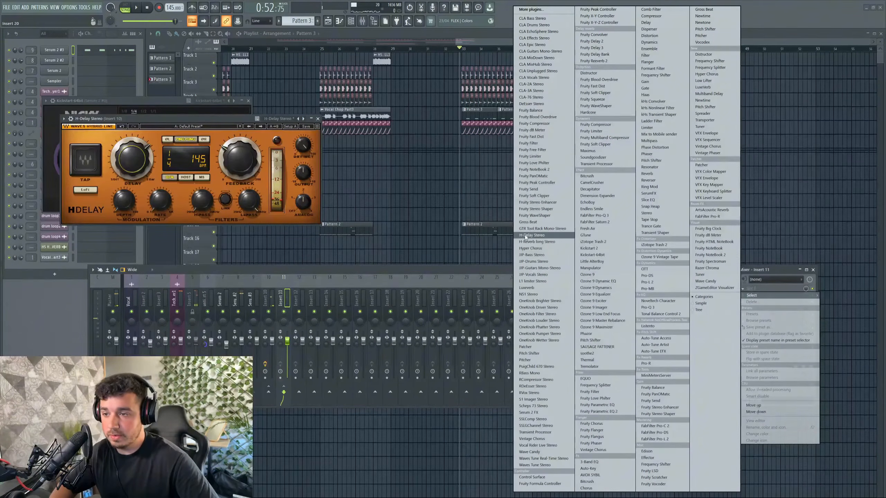
pyautogui.click(579, 209)
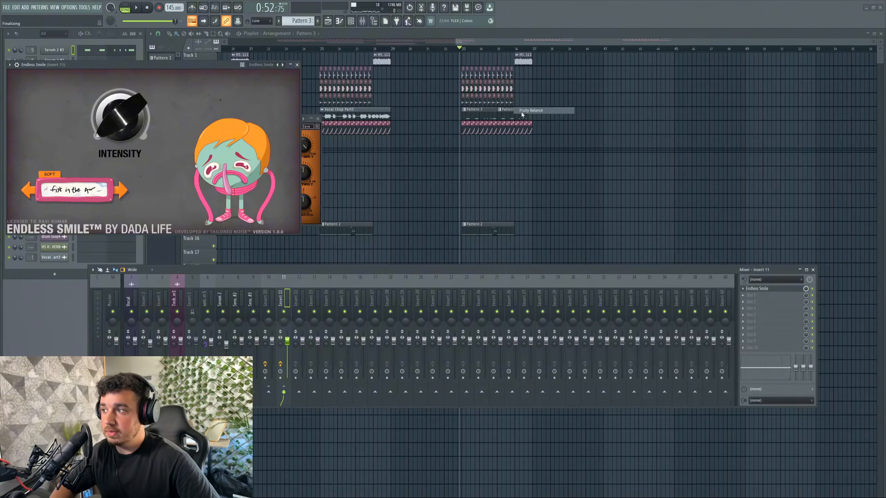
# Step: Link the volume of the Fruity Balance on mixer track 11 to a controller
pyautogui.rightClick(71, 105)
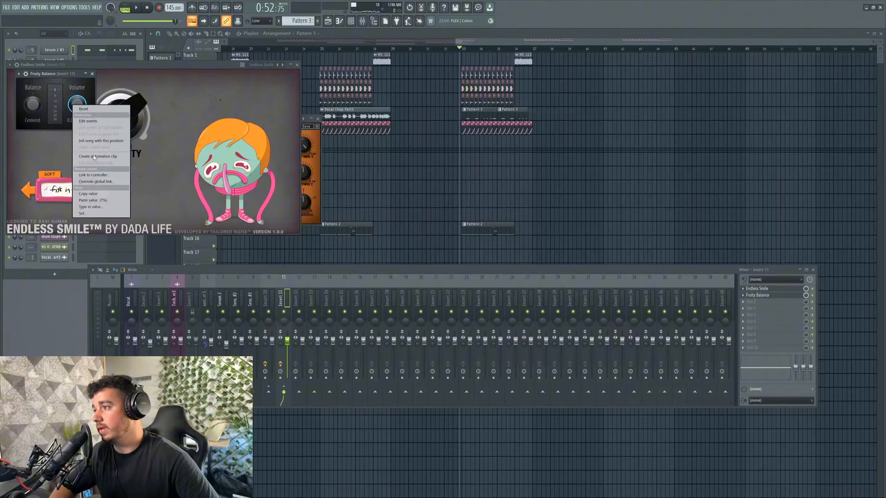
pyautogui.click(97, 174)
pyautogui.click(449, 242)
pyautogui.click(438, 261)
pyautogui.click(474, 320)
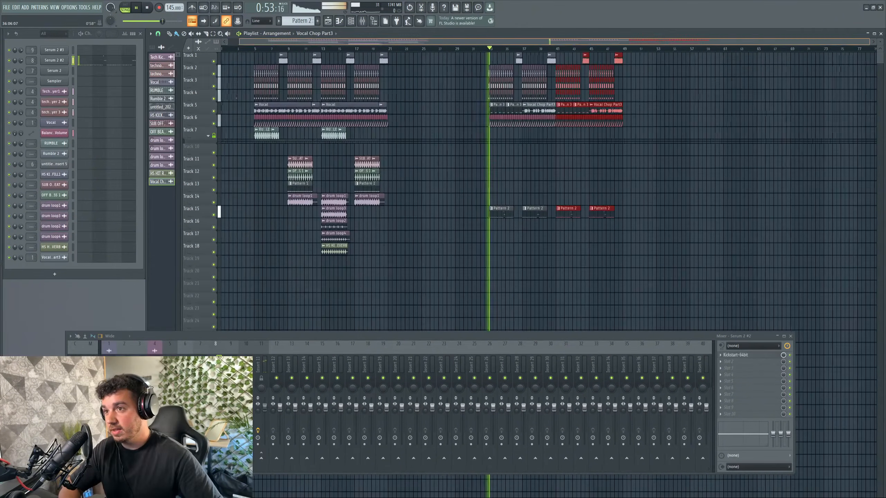
# Step: Play the arrangement from bar 33 to listen to the screech section
pyautogui.moveTo(583, 41); pyautogui.dragTo(594, 45)
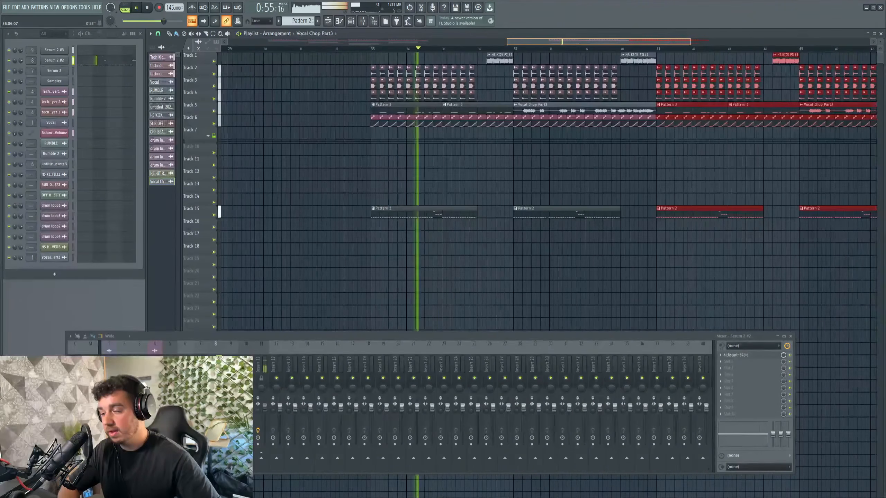
pyautogui.press('space')
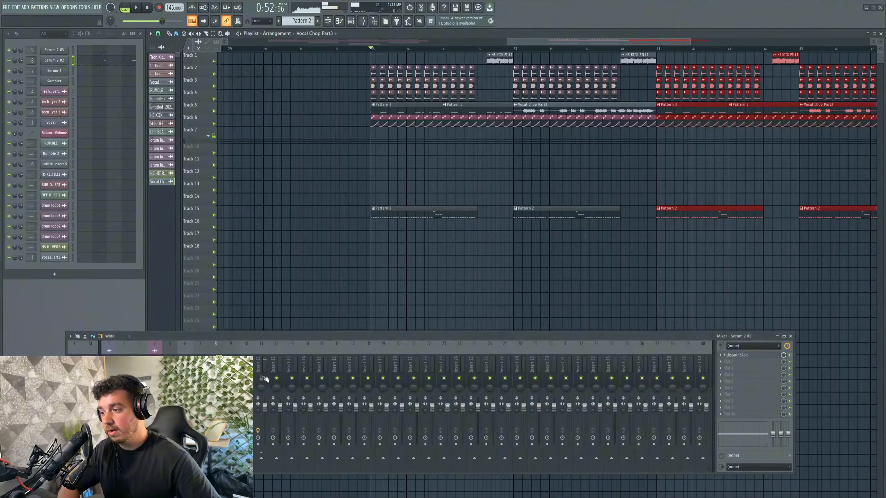
pyautogui.press('space')
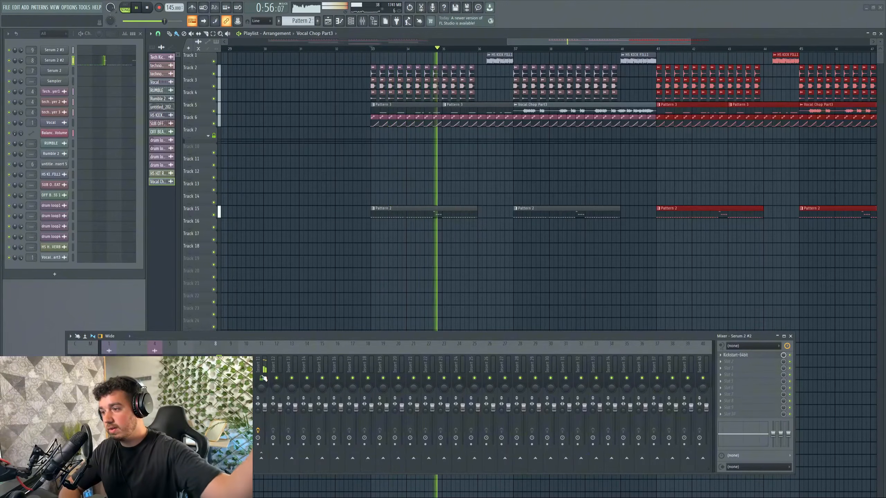
pyautogui.scroll(-2, 383, 118)
pyautogui.press('space')
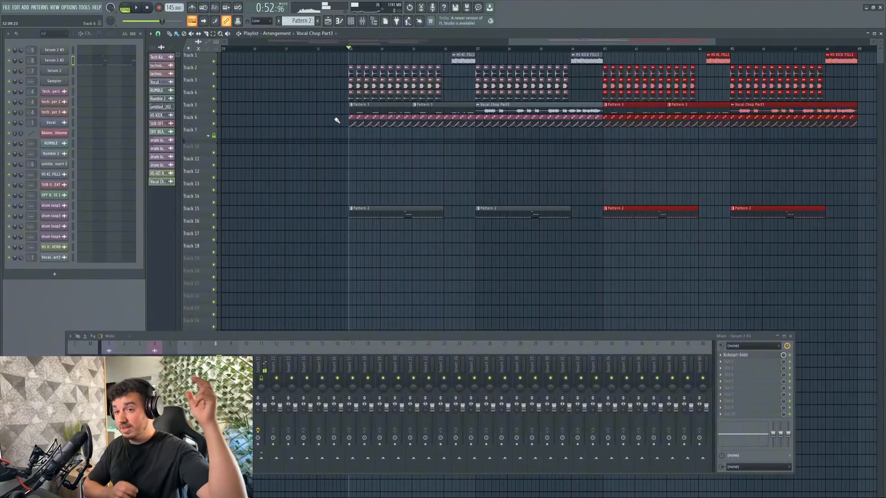
pyautogui.moveTo(344, 125); pyautogui.dragTo(481, 137)
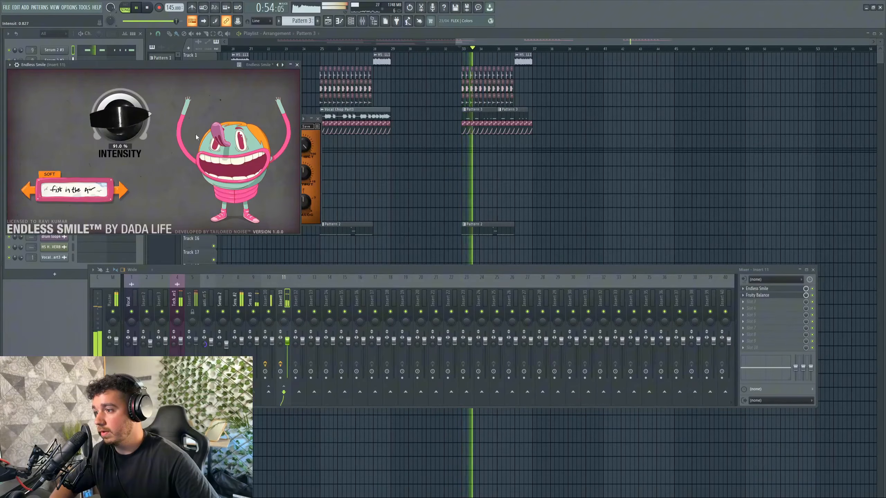
# Step: Examine the notes of the Pattern 3 screech clip in the piano roll during playback, and return to the playlist
pyautogui.moveTo(483, 58); pyautogui.dragTo(462, 75)
pyautogui.scroll(2, 469, 53)
pyautogui.doubleClick(396, 106)
pyautogui.moveTo(352, 41); pyautogui.dragTo(361, 71)
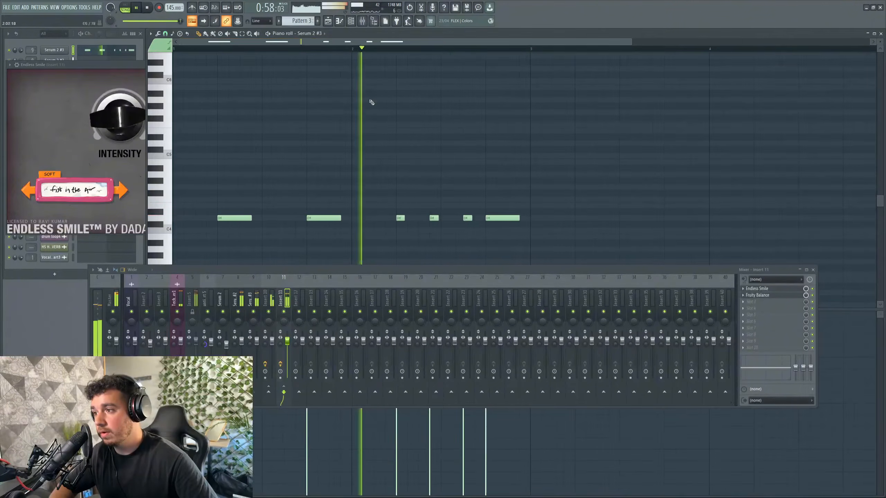
pyautogui.scroll(-2, 363, 139)
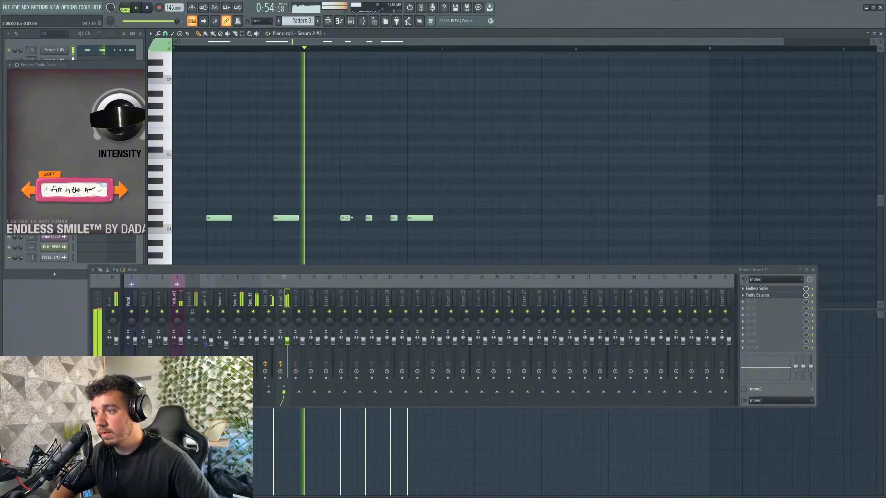
pyautogui.press('F5')
# Step: Copy the vocal chop section from bar 25 to bar 37, including Pattern 2 on track 15, and reposition the mixer
pyautogui.scroll(-2, 347, 51)
pyautogui.scroll(-2, 348, 53)
pyautogui.scroll(2, 342, 46)
pyautogui.scroll(-3, 342, 43)
pyautogui.click(390, 48)
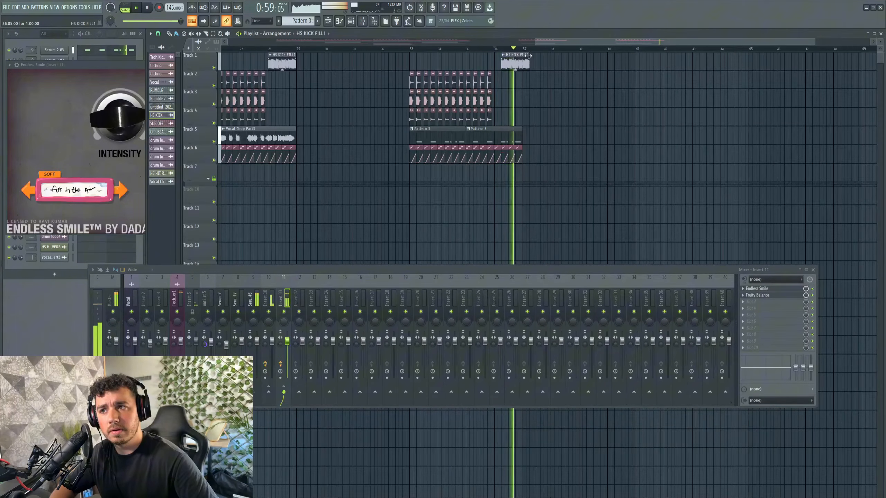
pyautogui.moveTo(529, 55); pyautogui.dragTo(611, 129)
pyautogui.click(501, 49)
pyautogui.scroll(-3, 503, 45)
pyautogui.press('space')
pyautogui.scroll(1, 597, 50)
pyautogui.scroll(-2, 506, 196)
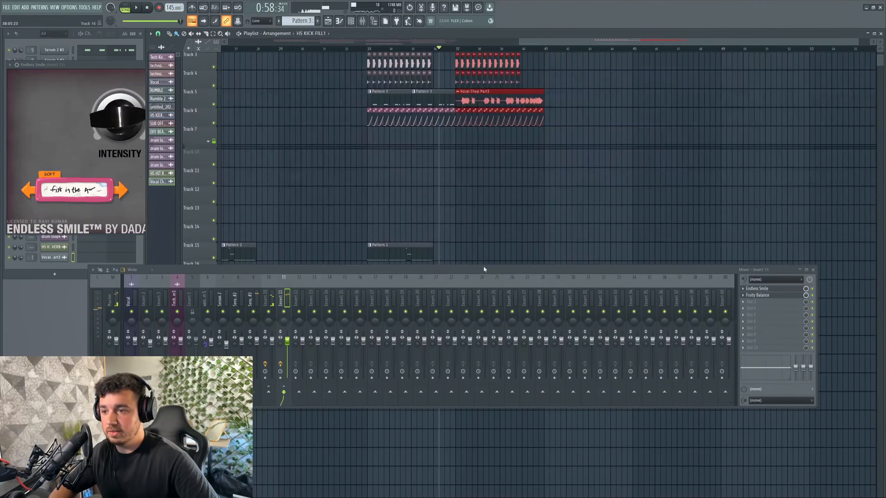
pyautogui.moveTo(483, 266); pyautogui.dragTo(482, 300)
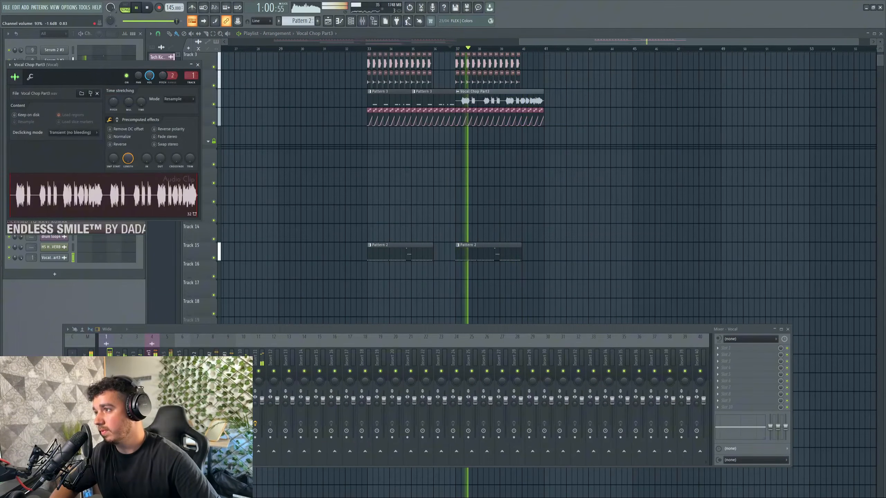
# Step: Select all clips from bar 33 to bar 41 and duplicate the section to bar 41
pyautogui.scroll(-4, 399, 44)
pyautogui.scroll(2, 415, 105)
pyautogui.scroll(-2, 453, 139)
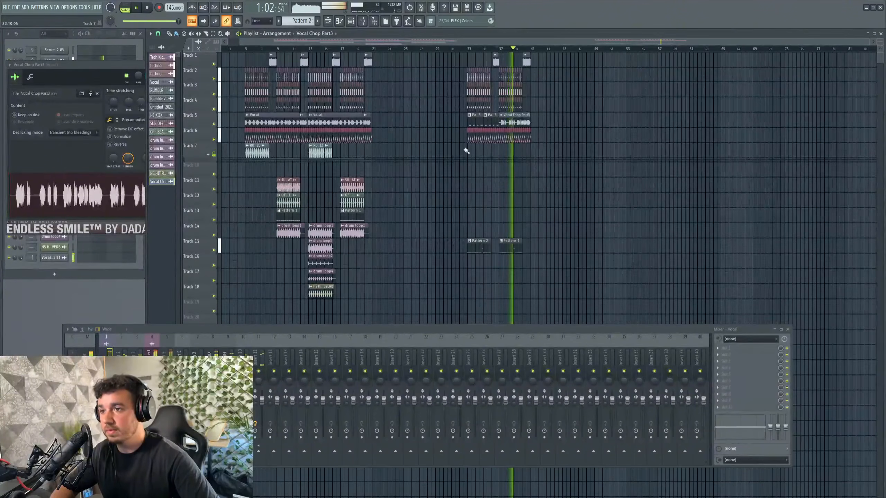
pyautogui.scroll(4, 466, 150)
pyautogui.moveTo(642, 51); pyautogui.dragTo(416, 325)
pyautogui.hotkey('ctrl', 'b')
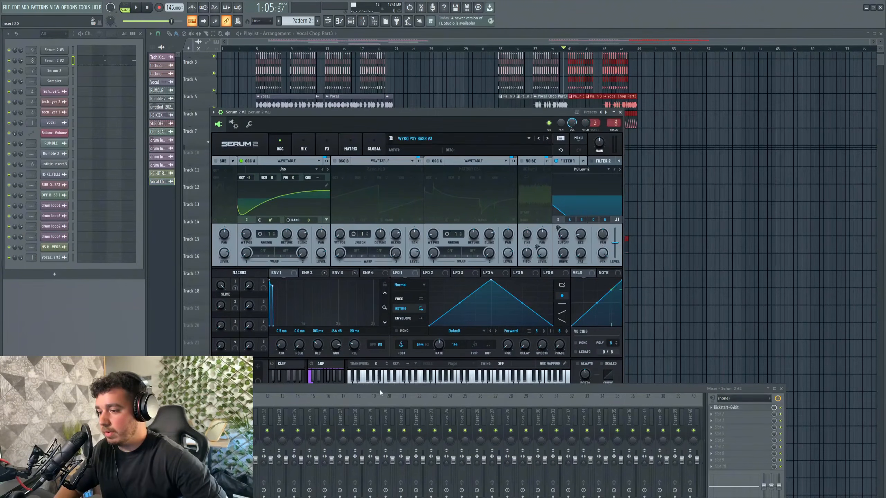
# Step: Open the SC WYKO SCREECH synth and play a test note
pyautogui.moveTo(328, 120); pyautogui.dragTo(313, 102)
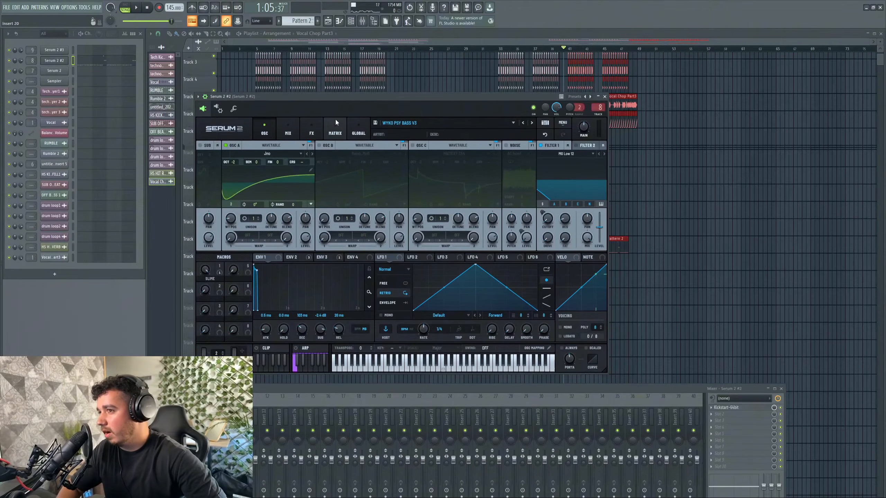
pyautogui.click(54, 50)
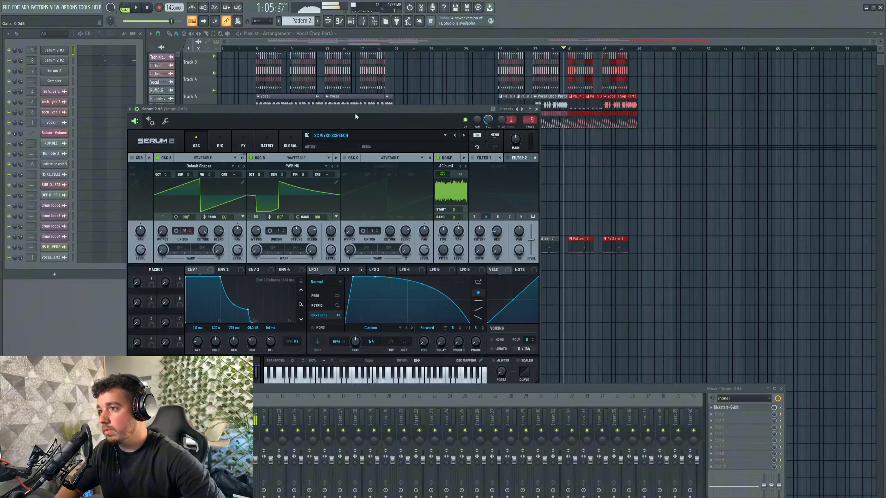
pyautogui.moveTo(290, 110); pyautogui.dragTo(390, 76)
pyautogui.press('z')
pyautogui.click(341, 104)
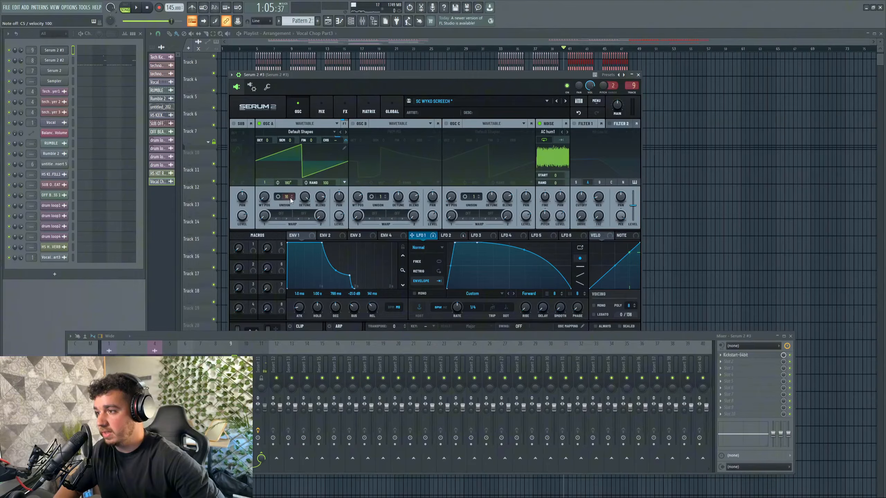
# Step: Audition the screech's oscillator B with oscillator A switched off, show LFO 2, and switch oscillator A back on
pyautogui.click(353, 124)
pyautogui.click(259, 124)
pyautogui.press('z')
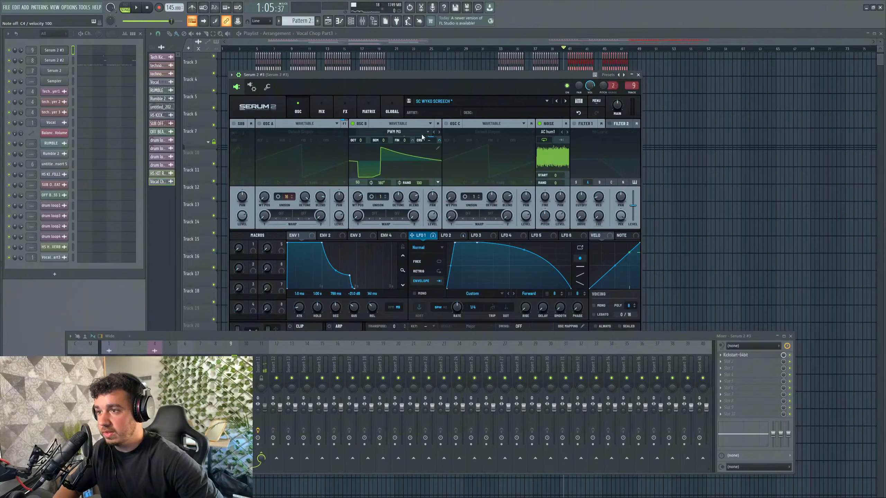
pyautogui.click(450, 236)
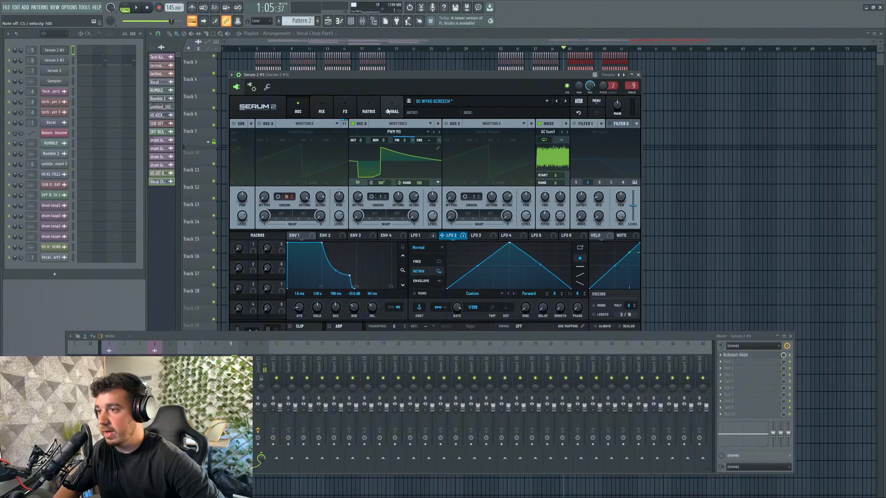
pyautogui.click(259, 124)
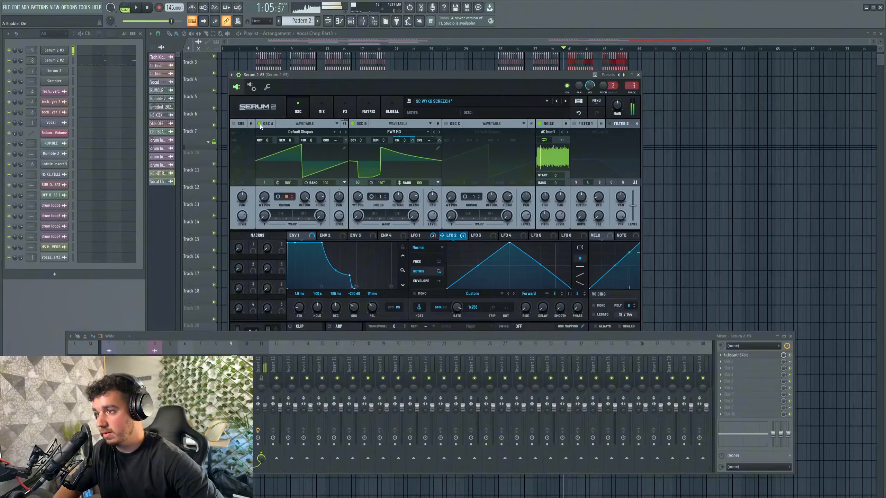
# Step: Bypass Hyper/Dimension in the screech synth's effects chain and play test notes
pyautogui.click(345, 109)
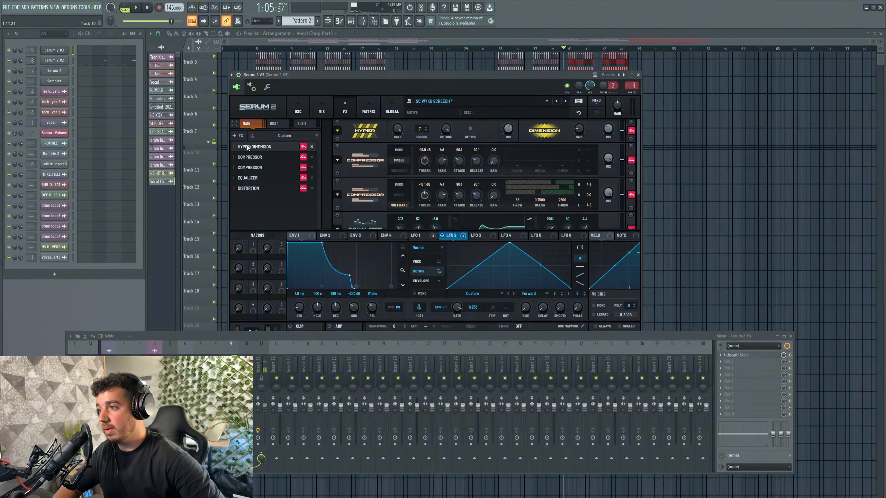
pyautogui.click(303, 147)
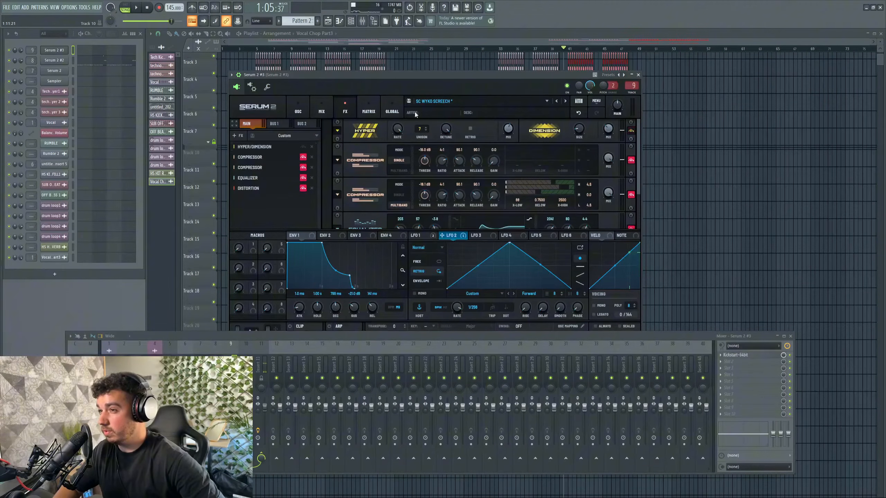
pyautogui.press('q')
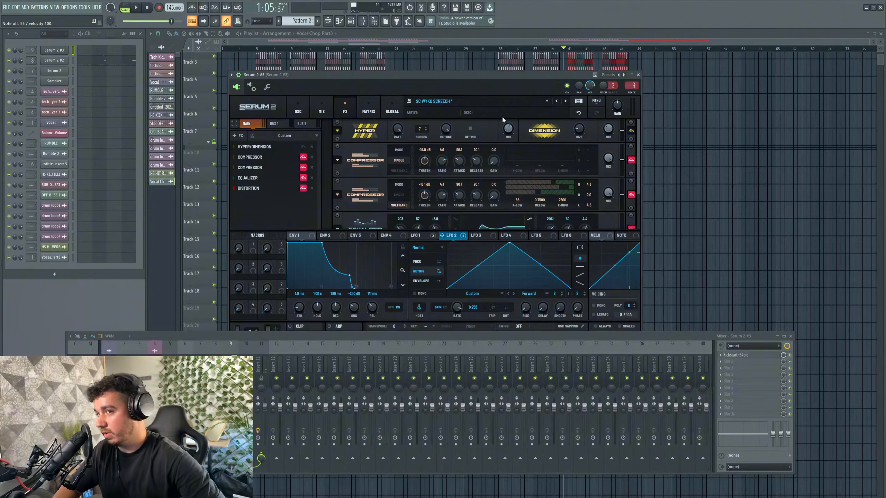
pyautogui.press('e')
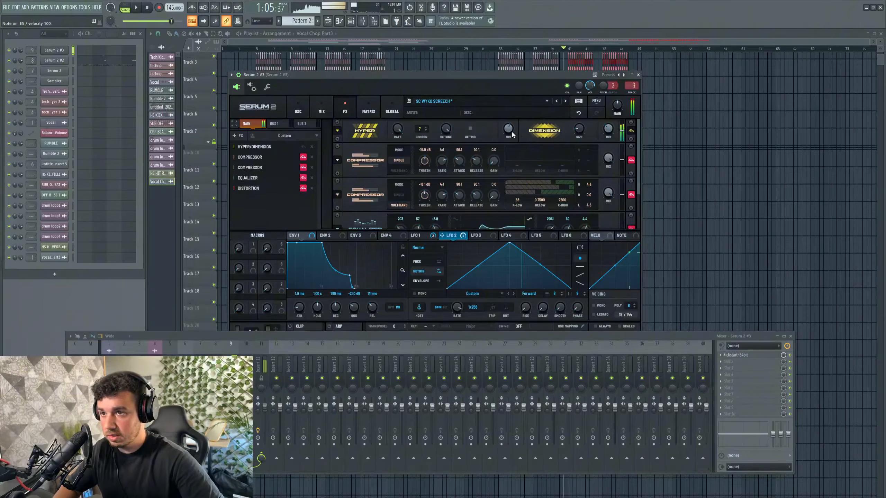
# Step: Toggle the screech's two compressors, equalizer and distortion, play test notes, and return to the oscillator view
pyautogui.click(303, 158)
pyautogui.click(303, 168)
pyautogui.click(303, 178)
pyautogui.click(303, 189)
pyautogui.press('e')
pyautogui.press('z')
pyautogui.click(299, 111)
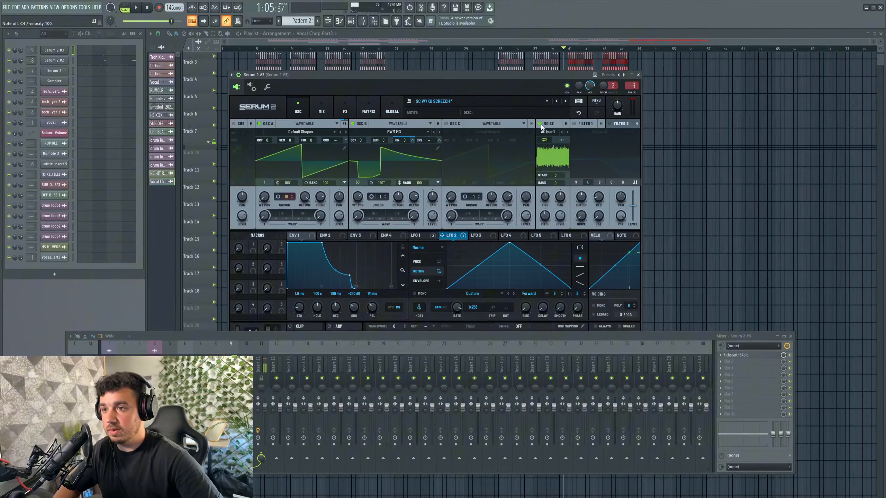
# Step: Close the screech synth, open the WYKO PSY BASS V3 synth and show its Envelope 2
pyautogui.moveTo(357, 78); pyautogui.dragTo(339, 118)
pyautogui.press('Escape')
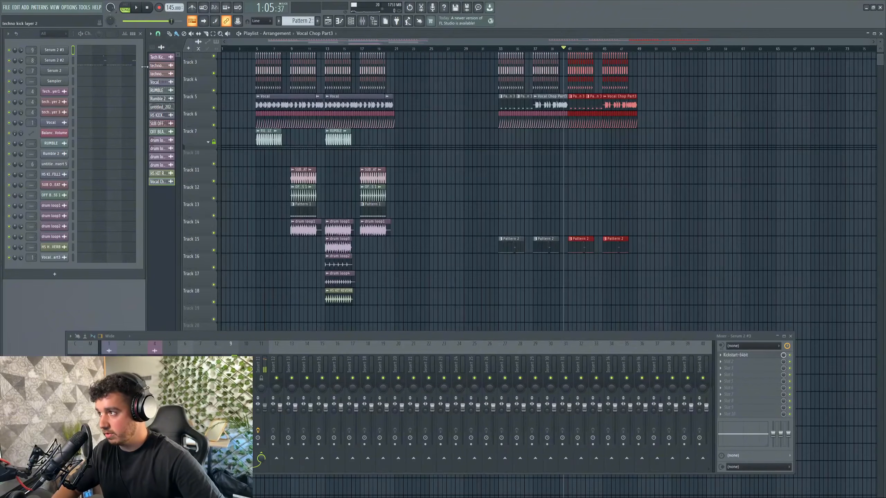
pyautogui.click(53, 61)
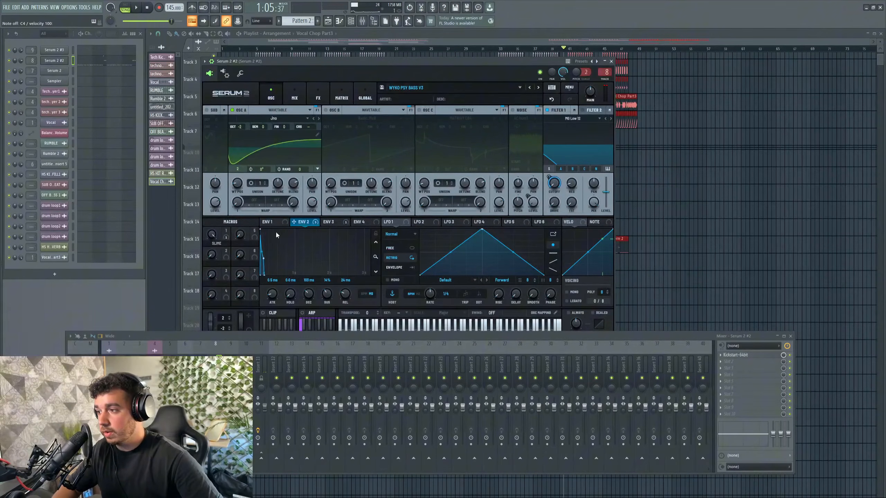
pyautogui.click(304, 223)
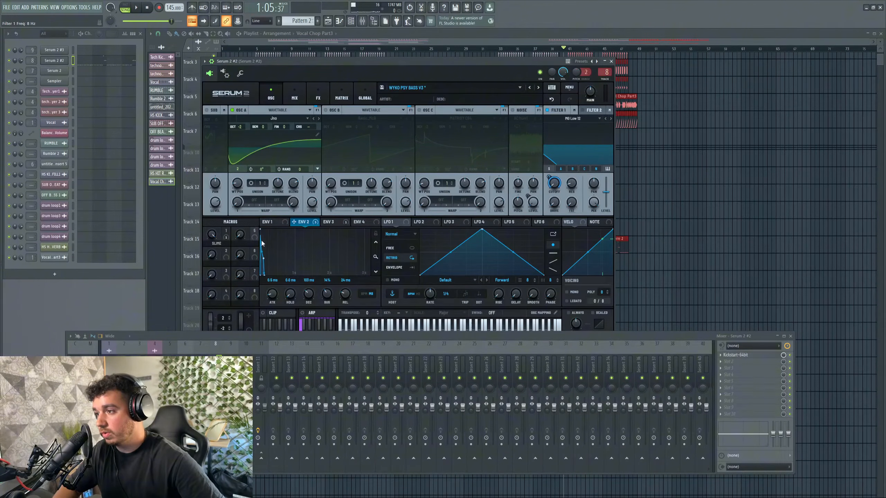
# Step: Play test notes on the psy bass to hear Envelope 2, and show the synth's effects chain
pyautogui.press('z')
pyautogui.press('z')
pyautogui.press('z')
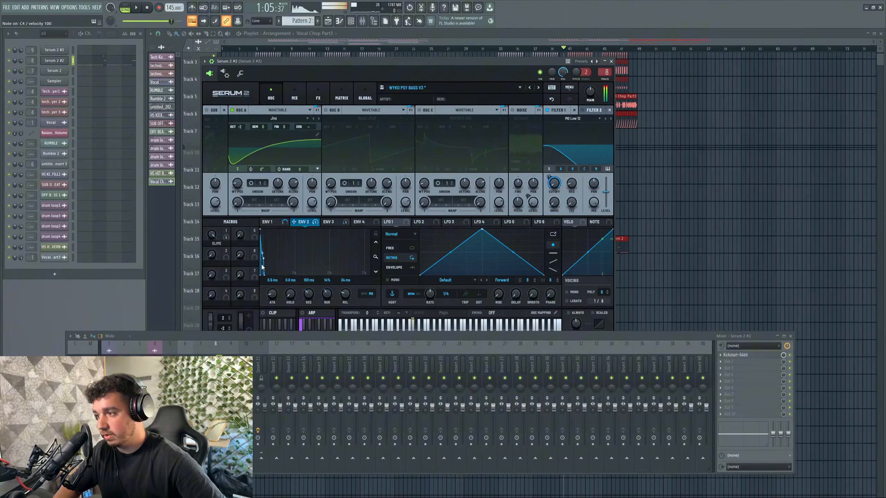
pyautogui.click(297, 225)
pyautogui.press('z')
pyautogui.press('z')
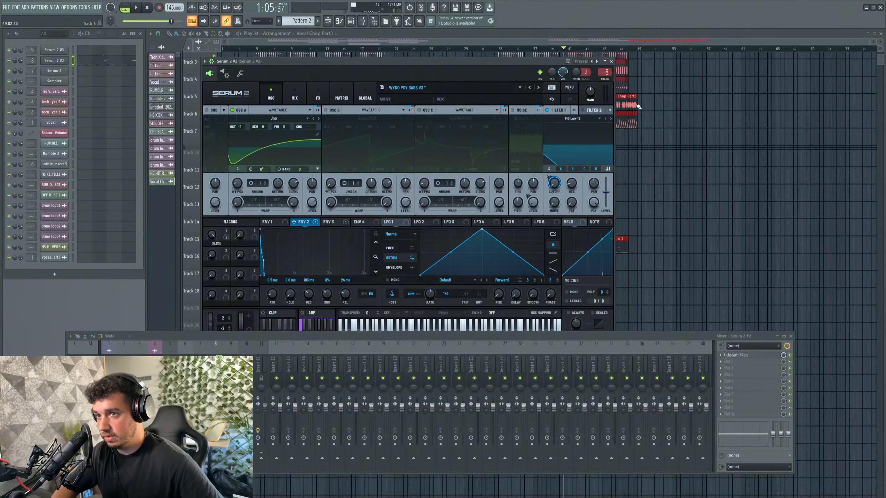
pyautogui.click(317, 96)
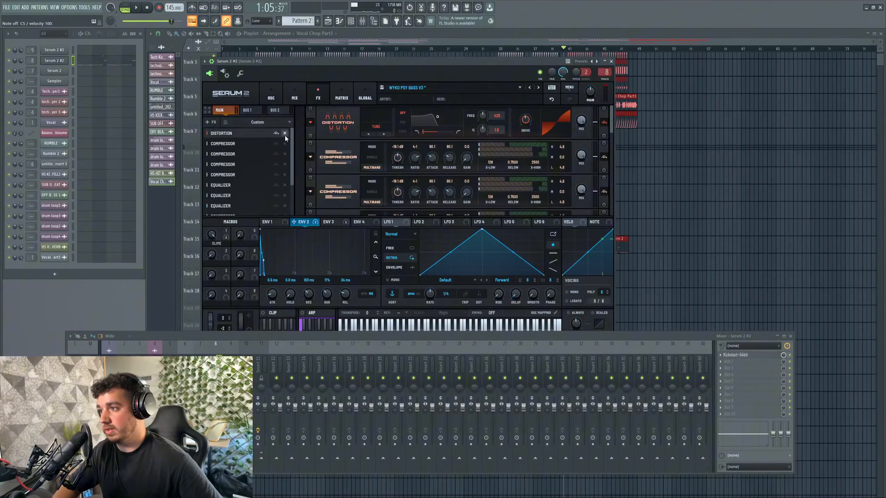
# Step: Examine the distortion, compressors and equalizers in the psy bass effects chain while playing test notes
pyautogui.moveTo(293, 174); pyautogui.dragTo(293, 189)
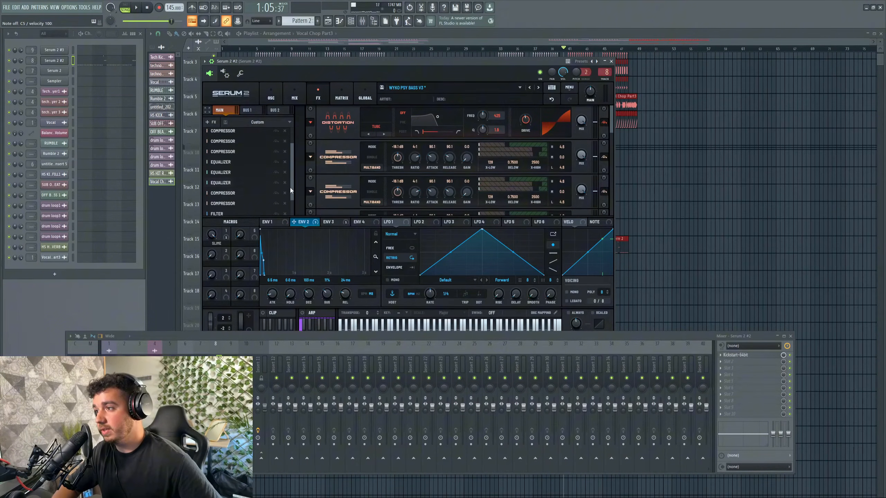
pyautogui.click(222, 163)
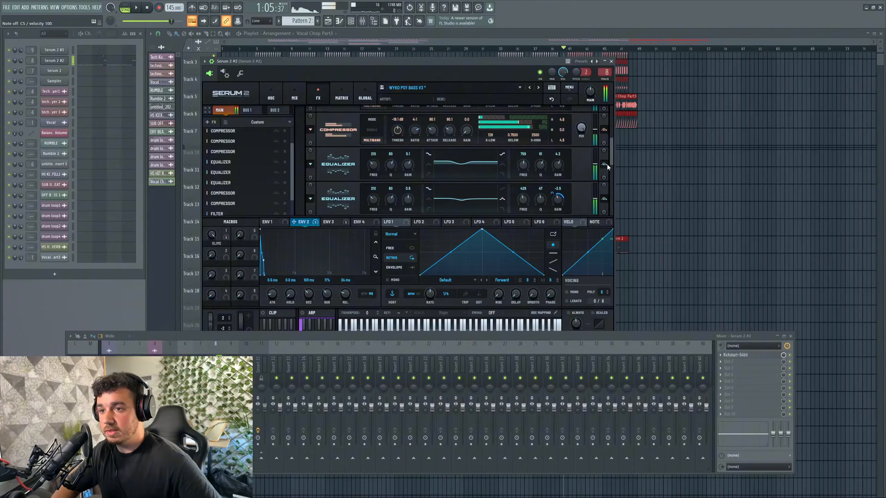
pyautogui.moveTo(608, 156)
pyautogui.mouseDown()
pyautogui.moveTo(609, 173)
pyautogui.moveTo(610, 162)
pyautogui.mouseUp()
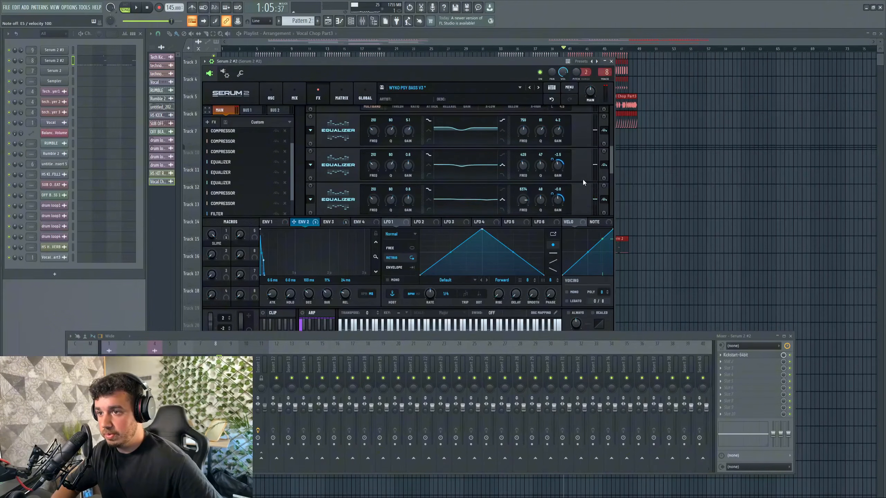
pyautogui.scroll(-2, 613, 175)
pyautogui.moveTo(613, 173); pyautogui.dragTo(613, 179)
pyautogui.scroll(5, 226, 147)
pyautogui.scroll(1, 238, 159)
pyautogui.scroll(-4, 239, 164)
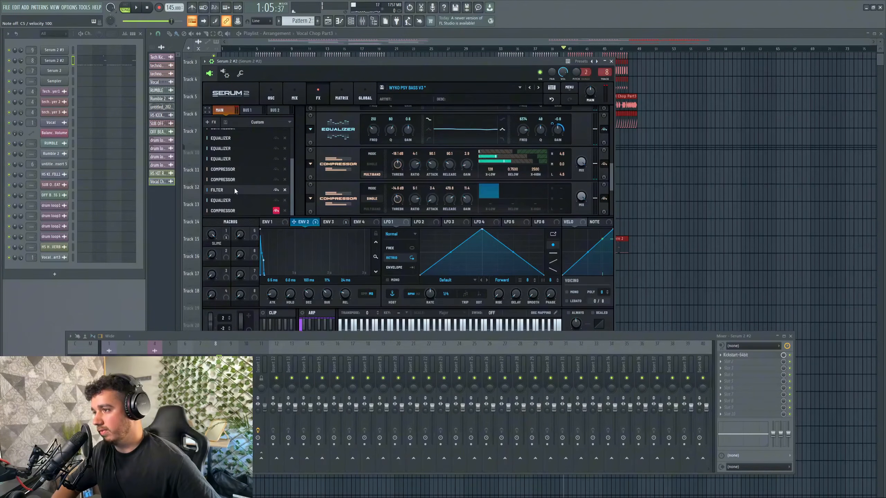
# Step: Compare the psy bass with its Diffuser filter bypassed and enabled during pattern playback, and stop playback
pyautogui.click(236, 190)
pyautogui.moveTo(612, 182); pyautogui.dragTo(612, 196)
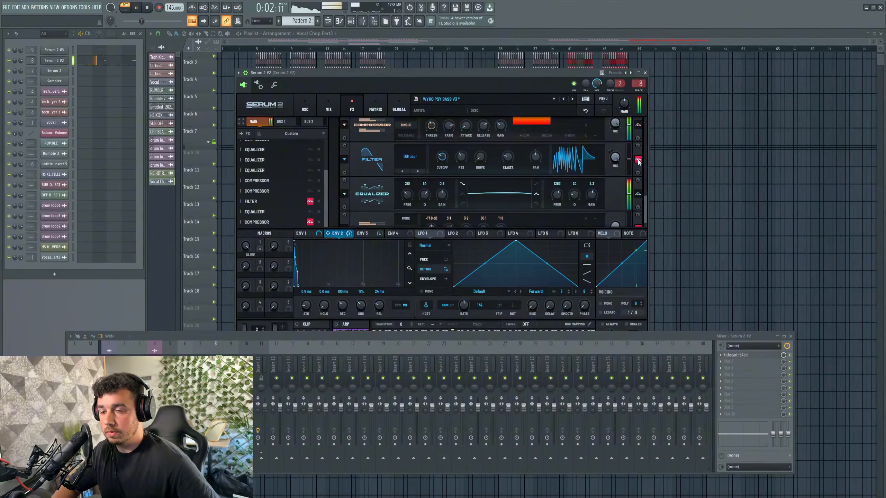
pyautogui.click(638, 160)
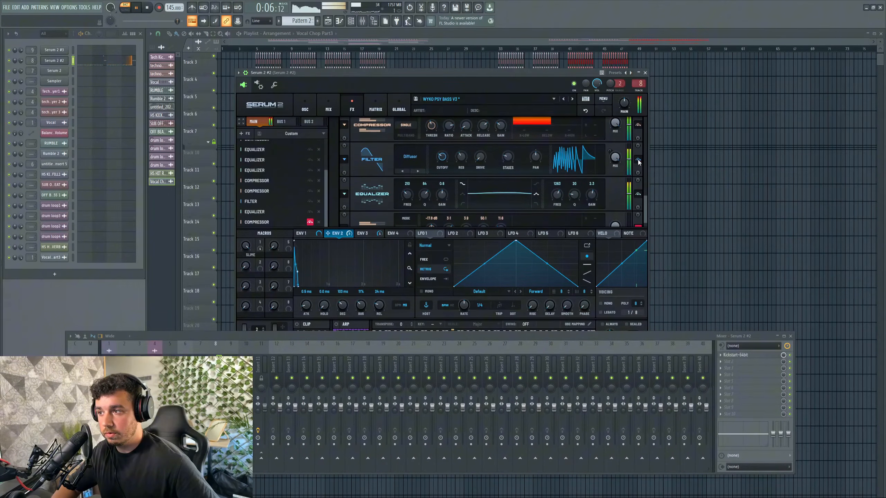
pyautogui.press('space')
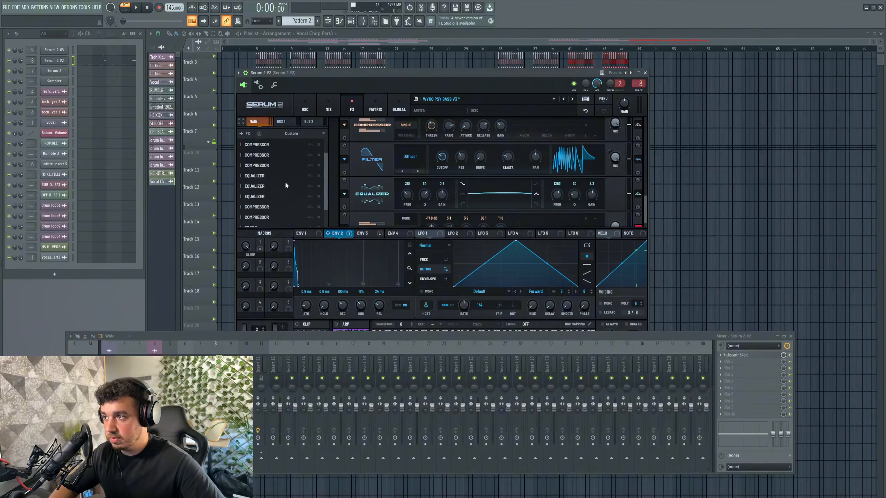
# Step: Review the psy bass effects list, check oscillator B in the oscillator view, and return to the effects view
pyautogui.scroll(3, 269, 192)
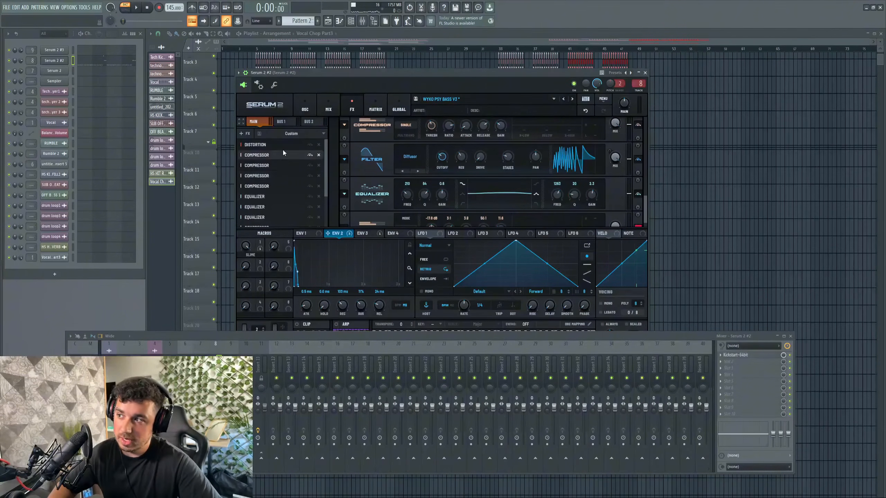
pyautogui.scroll(-3, 268, 175)
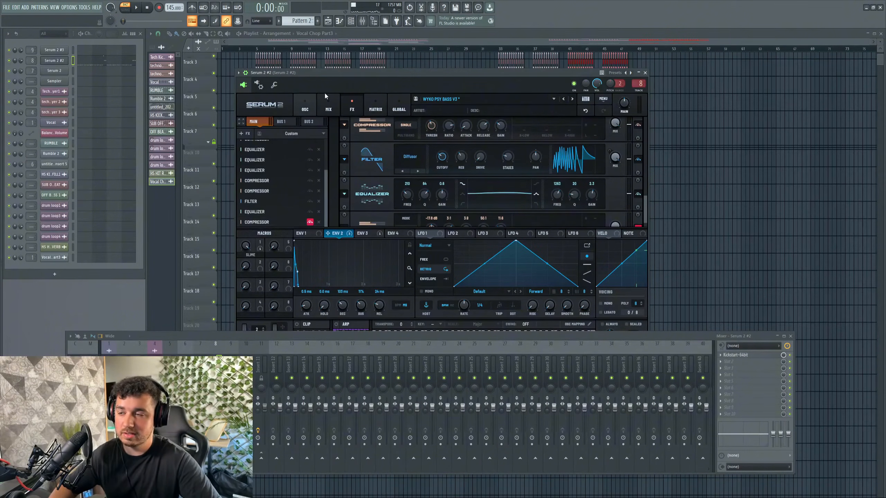
pyautogui.click(305, 106)
pyautogui.click(360, 122)
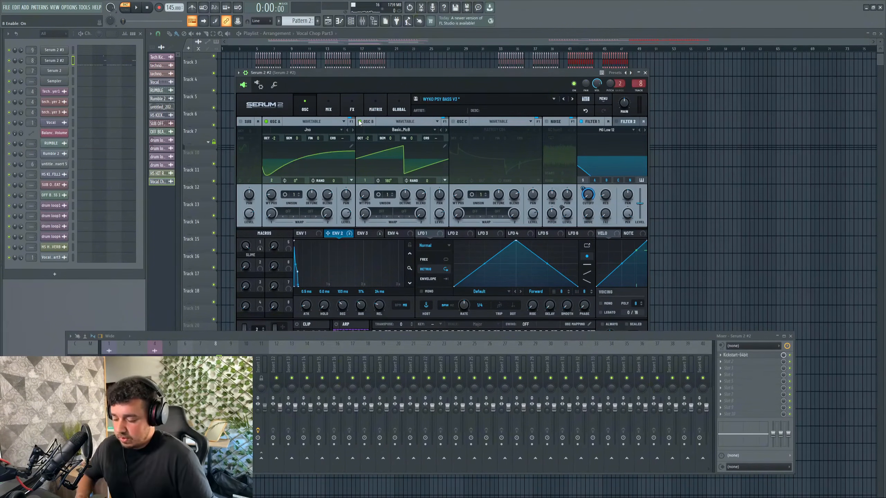
pyautogui.moveTo(366, 78); pyautogui.dragTo(374, 85)
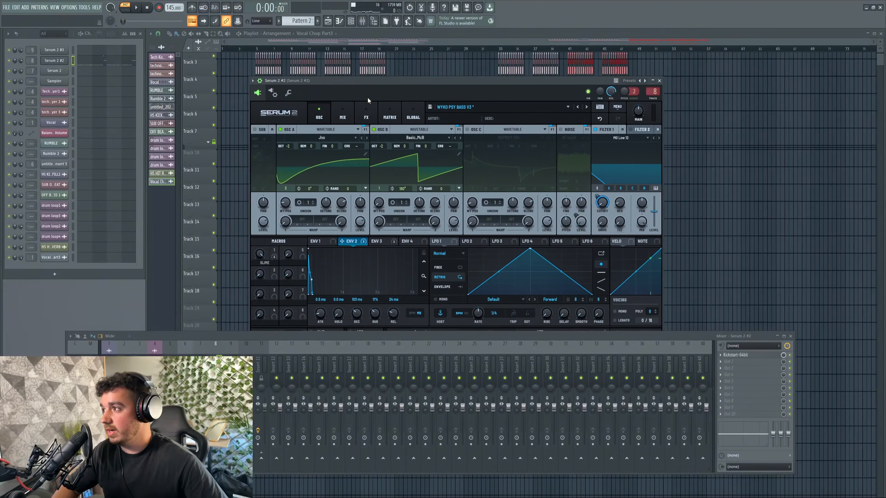
pyautogui.click(362, 115)
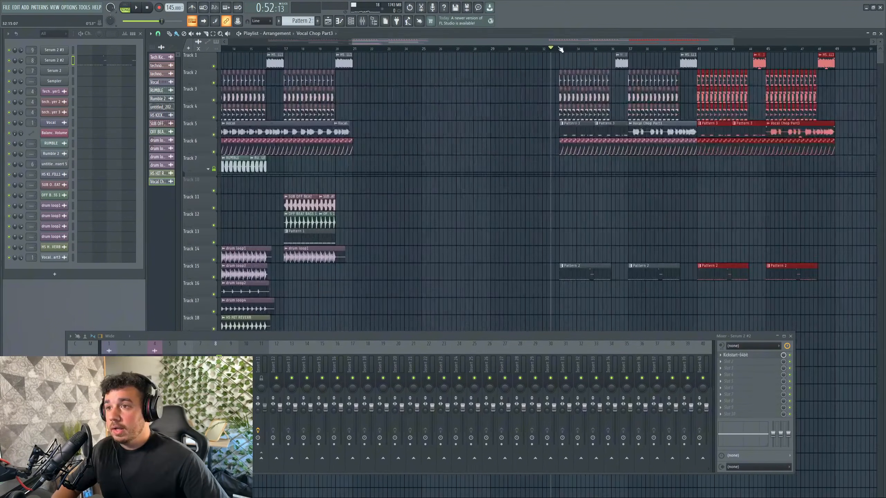
pyautogui.scroll(-2, 489, 53)
pyautogui.scroll(-2, 488, 52)
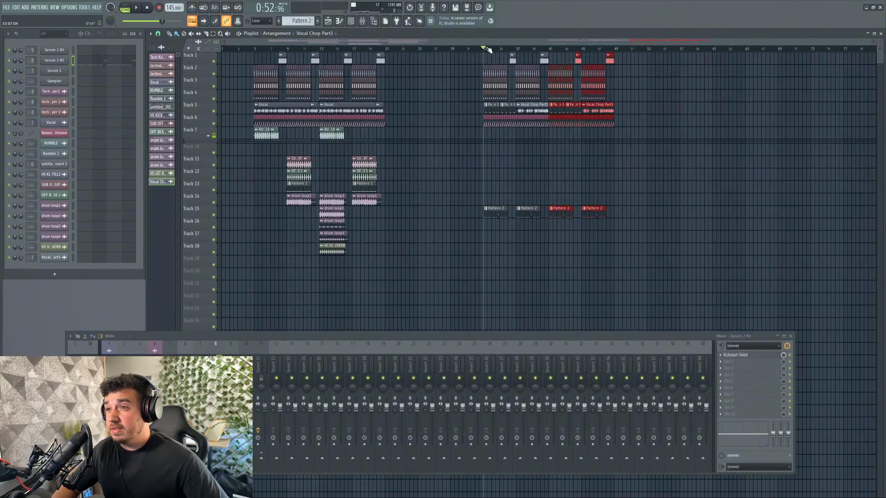
pyautogui.scroll(3, 488, 53)
pyautogui.scroll(-2, 450, 80)
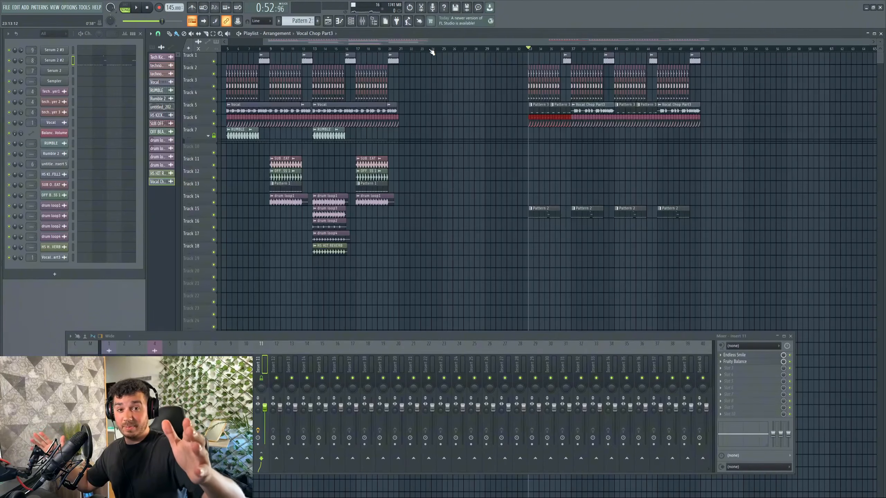
# Step: Show the file browser, look through the sample pack folders, and hide the browser again
pyautogui.hotkey('alt', 'F8')
pyautogui.click(75, 229)
pyautogui.scroll(12, 123, 222)
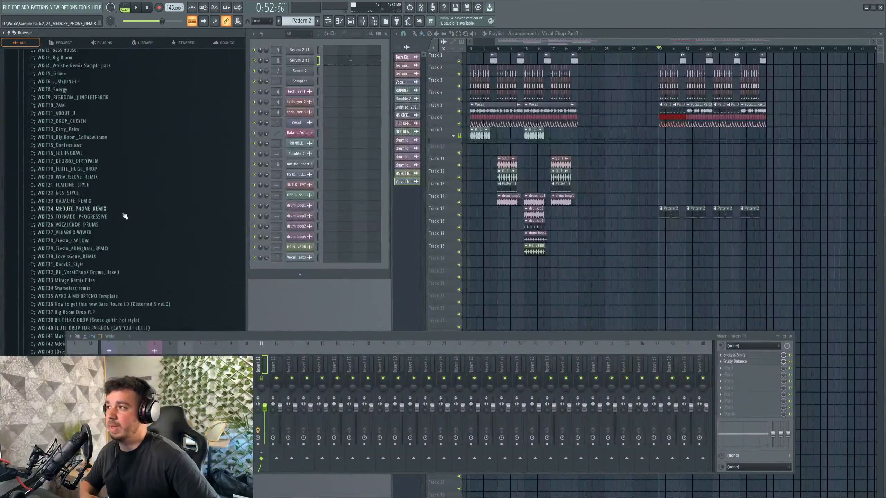
pyautogui.hotkey('alt', 'F8')
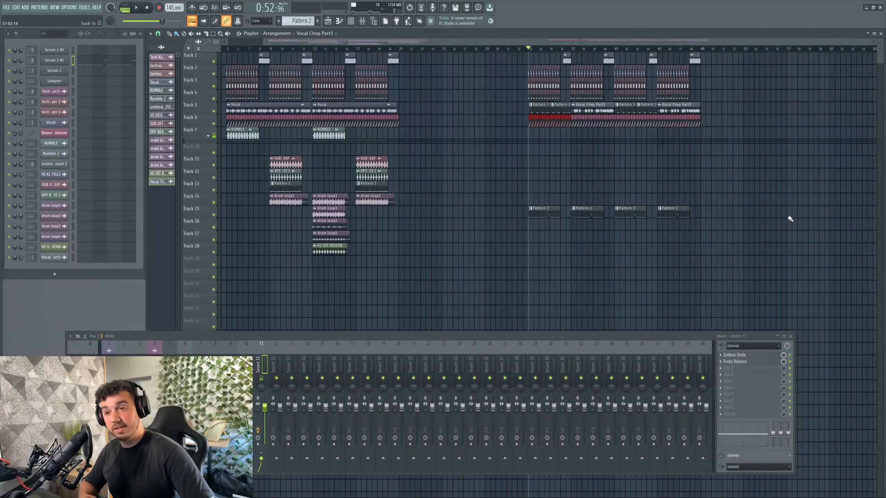